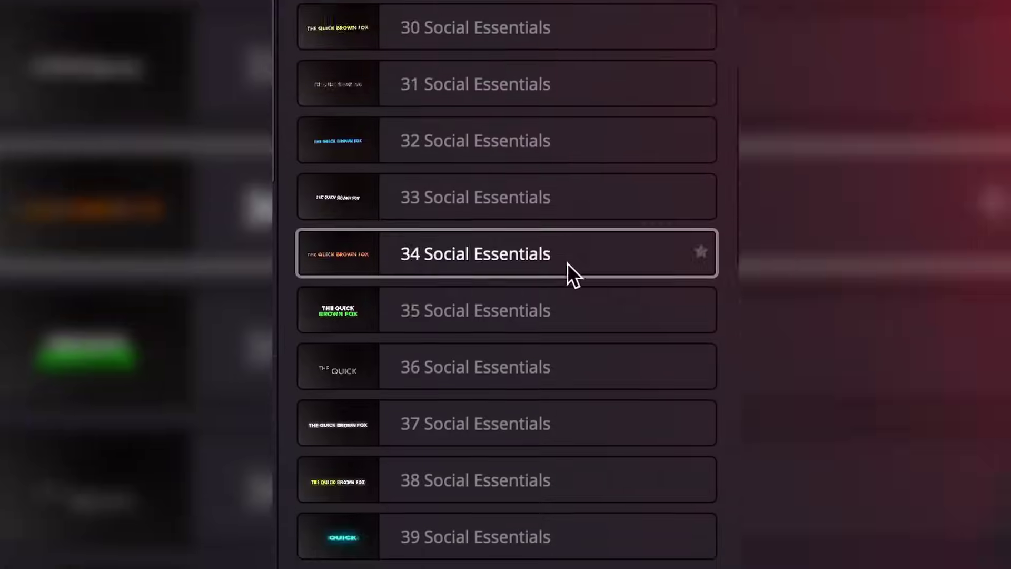
# - Mount QuickCapsInstaller.dmg, check the Windows QuickCapsInstaller.exe, then return to the Quick Caps folder
pyautogui.scroll(-5, 567, 263)
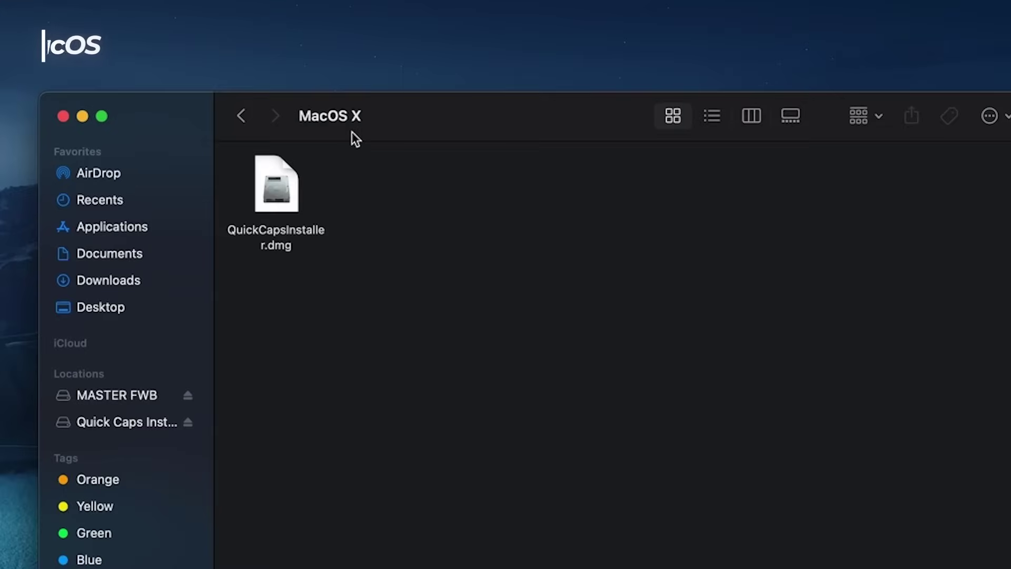
pyautogui.doubleClick(280, 198)
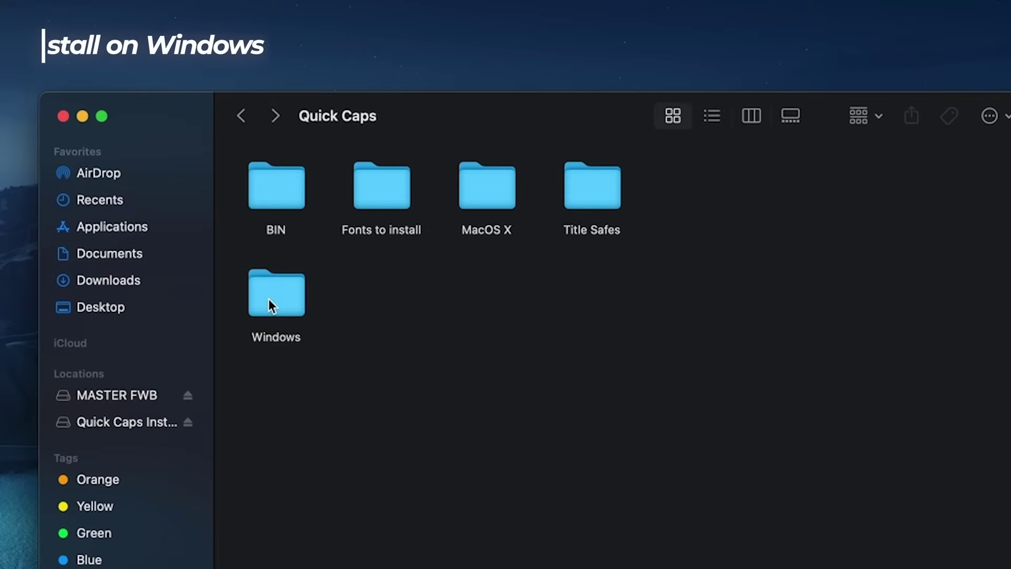
pyautogui.click(271, 305)
pyautogui.doubleClick(269, 301)
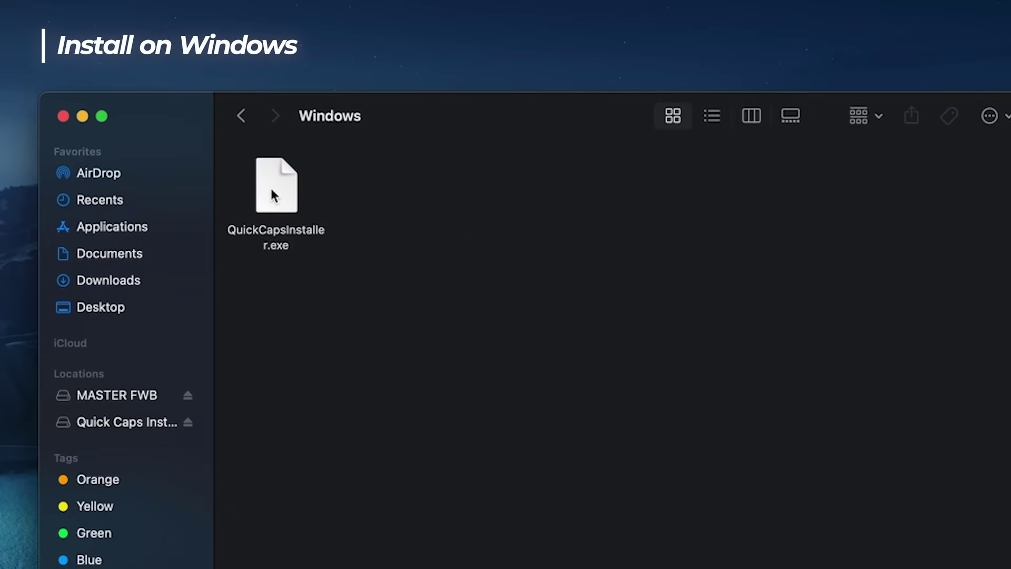
pyautogui.click(251, 115)
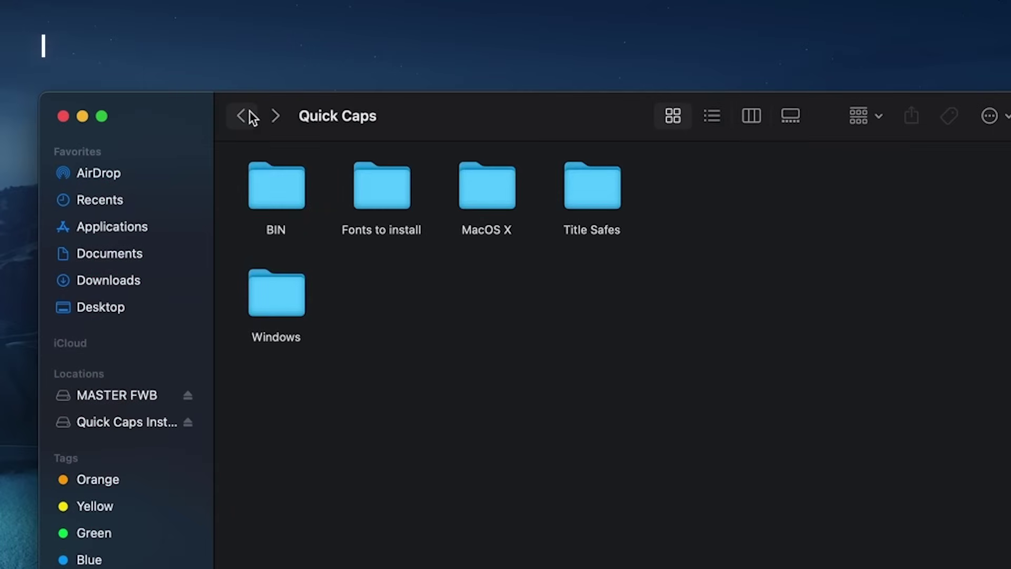
# - Install all 48 fonts from the 'Fonts to install' folder through Font Book
pyautogui.doubleClick(376, 191)
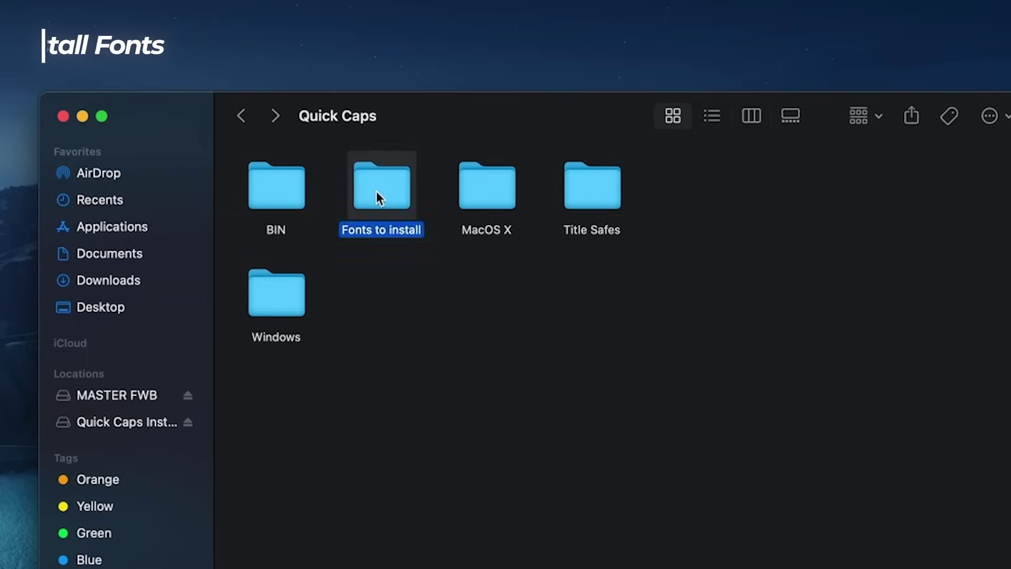
pyautogui.press('super+a')
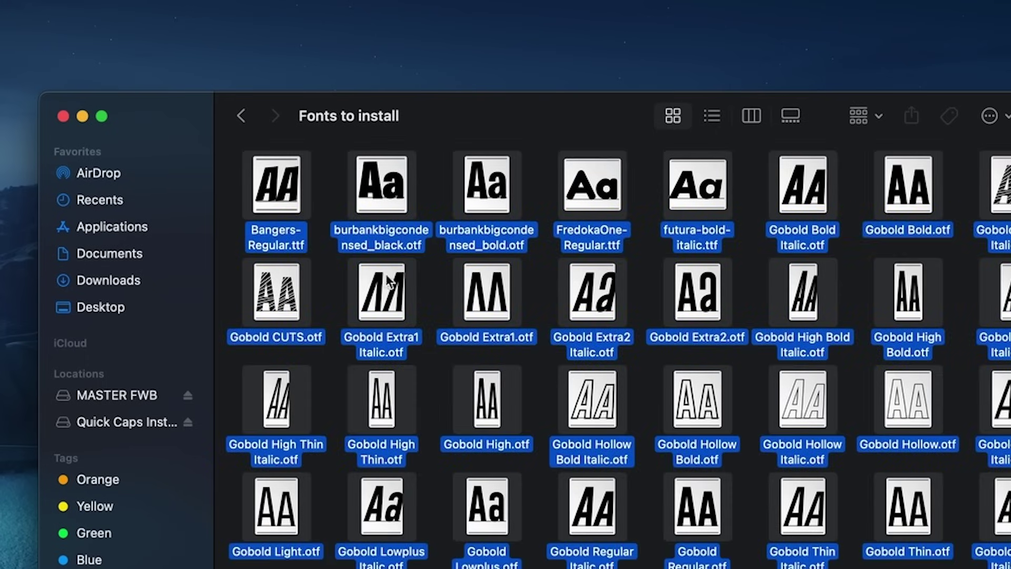
pyautogui.doubleClick(376, 300)
pyautogui.click(812, 354)
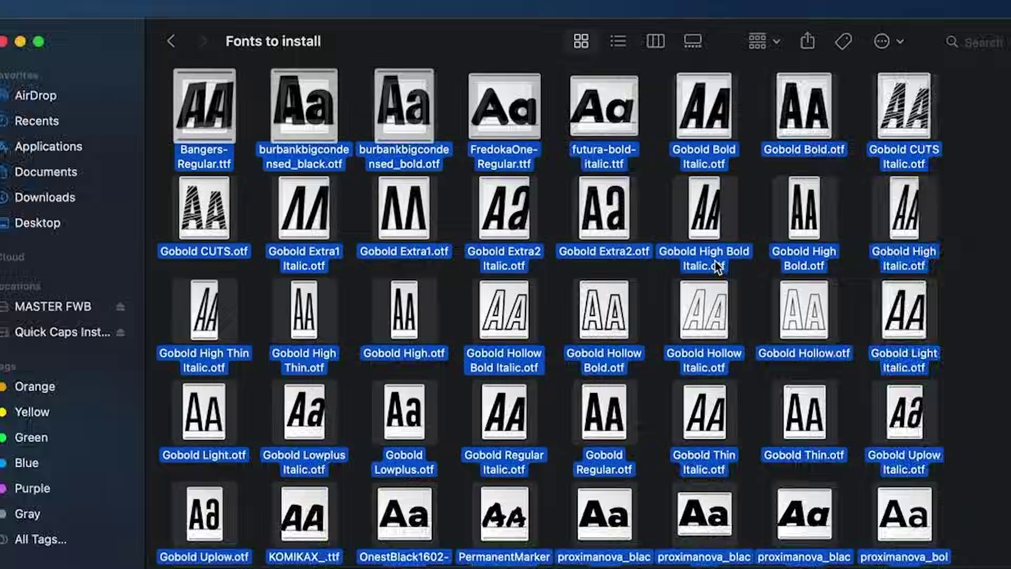
pyautogui.click(685, 445)
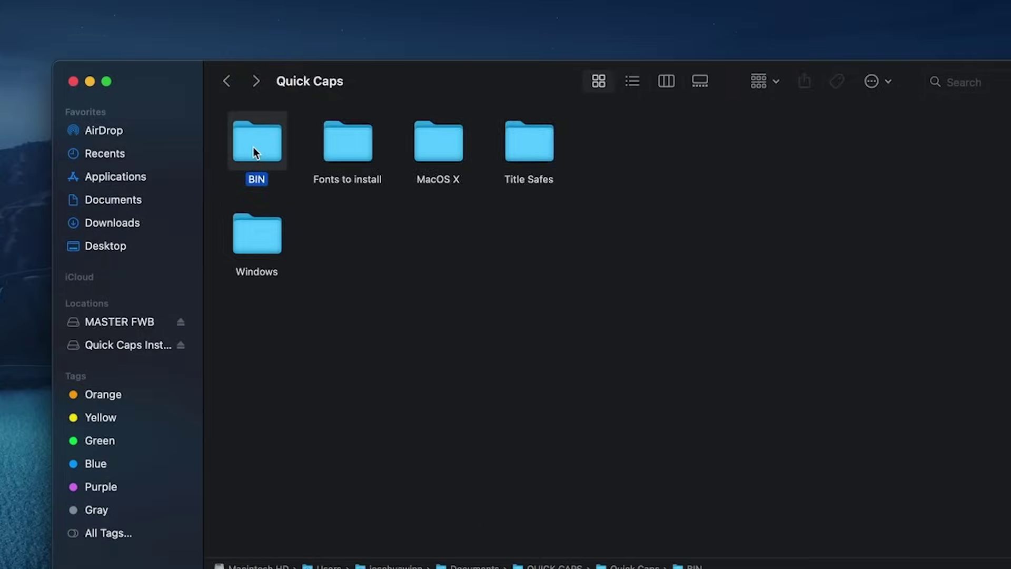
# - Open BIN > Quick Caps.drb to launch DaVinci Resolve's project manager
pyautogui.doubleClick(272, 134)
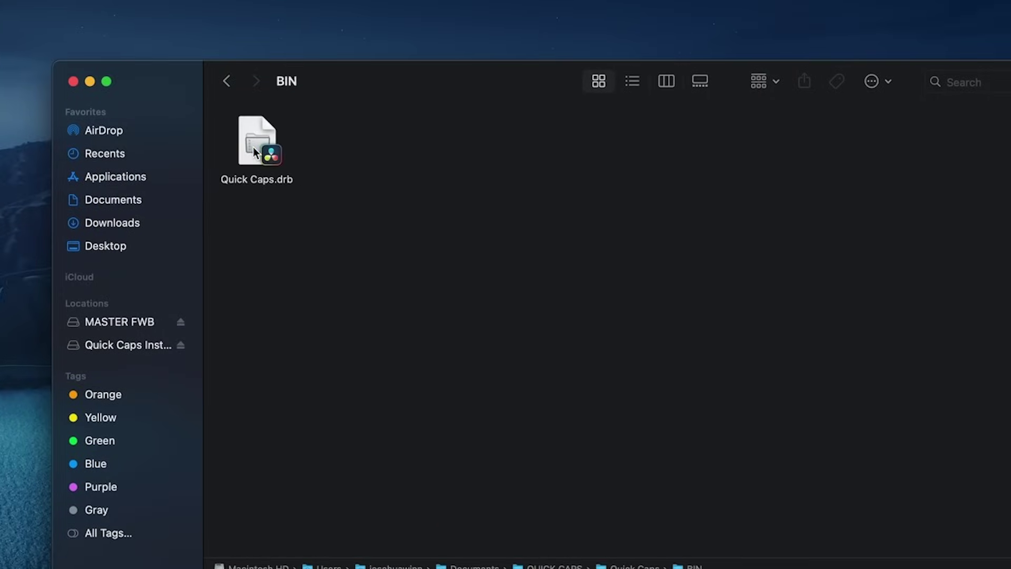
pyautogui.click(255, 160)
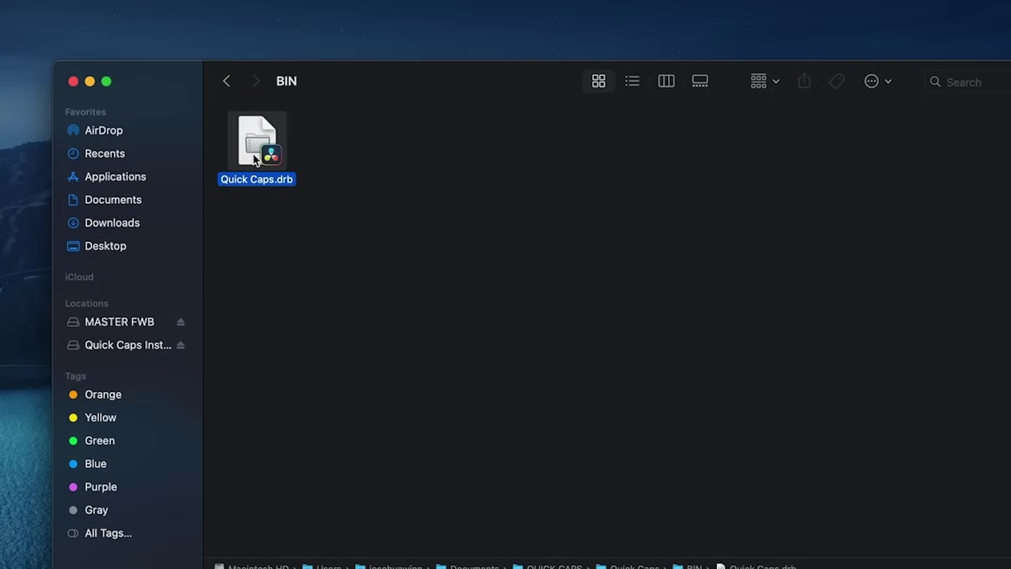
pyautogui.doubleClick(255, 160)
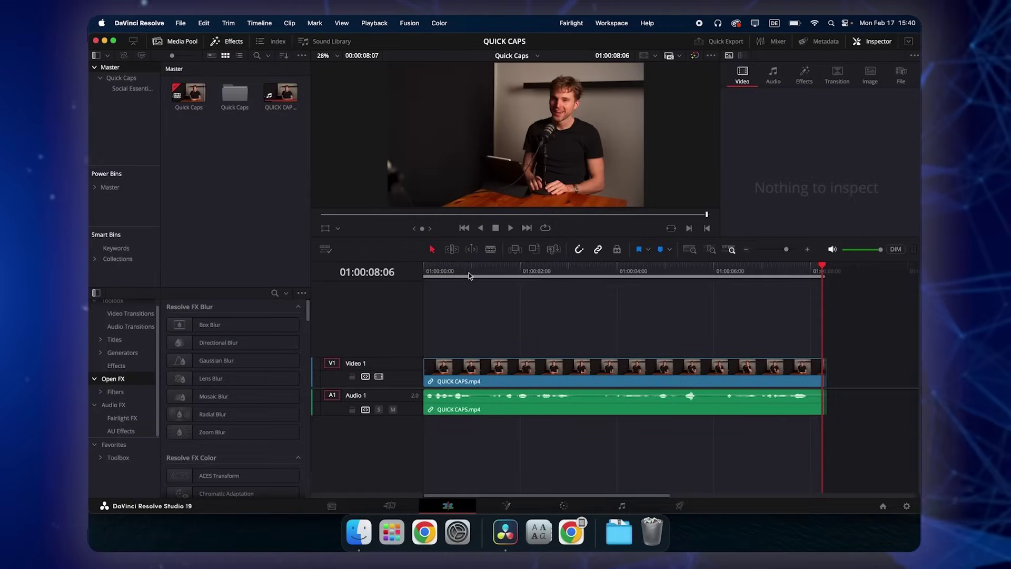
# - Scrub the QUICK CAPS timeline, then launch the Workspace > Scripts > Comp > Quick Caps script and close it
pyautogui.moveTo(469, 275); pyautogui.dragTo(519, 300)
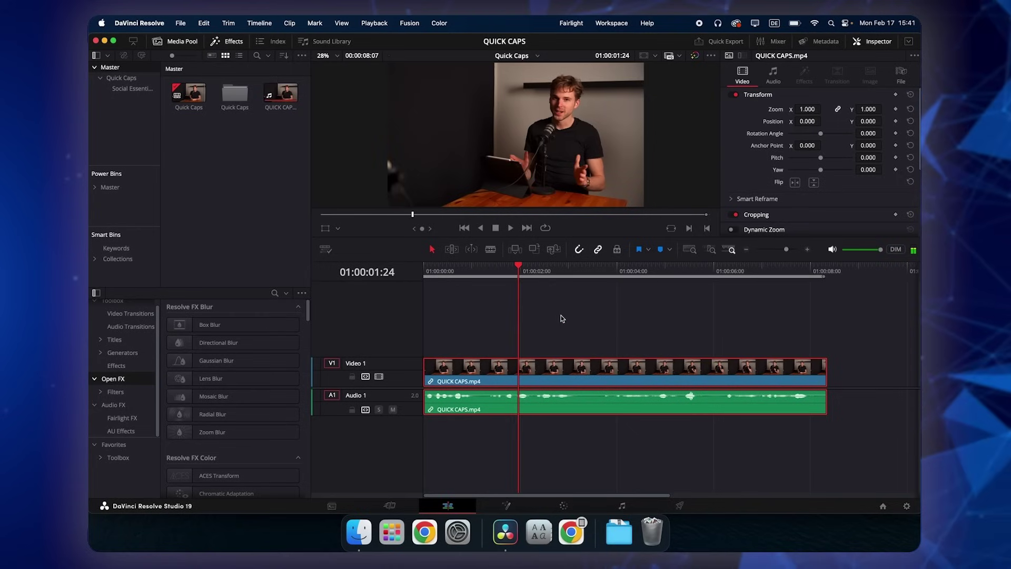
pyautogui.click(578, 320)
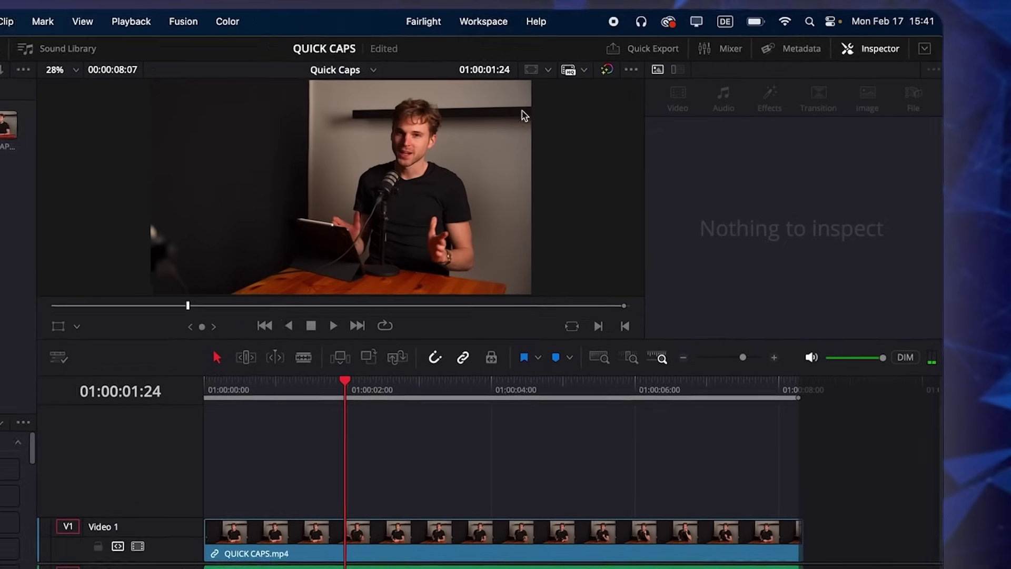
pyautogui.click(487, 26)
pyautogui.moveTo(515, 508)
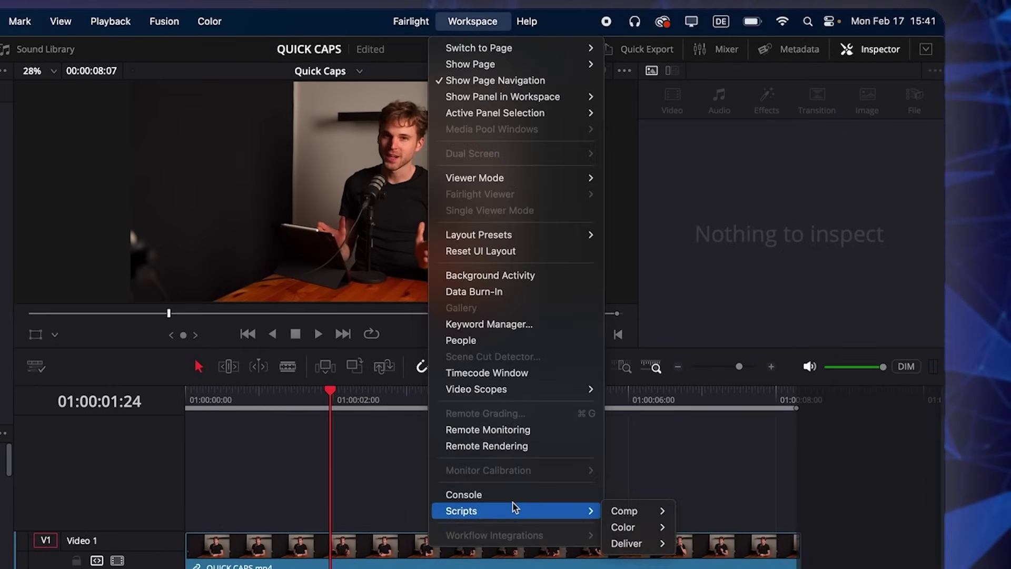
pyautogui.moveTo(627, 512)
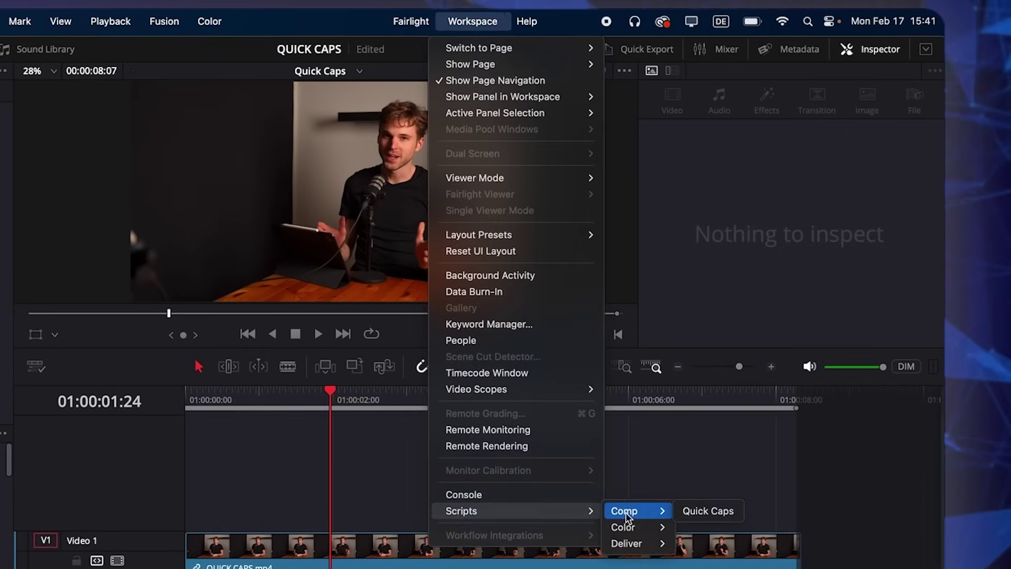
pyautogui.click(707, 512)
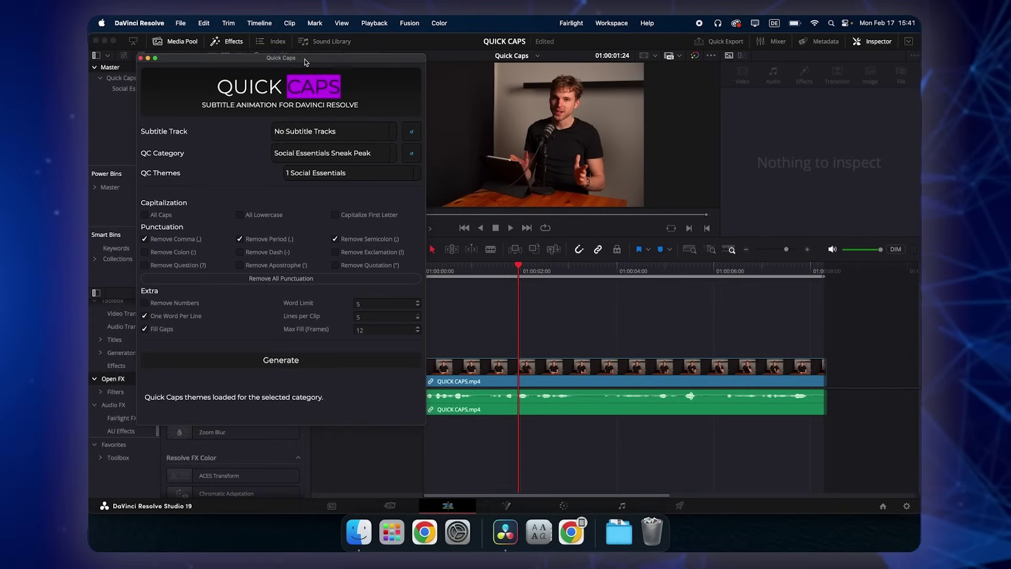
pyautogui.moveTo(304, 62); pyautogui.dragTo(743, 38)
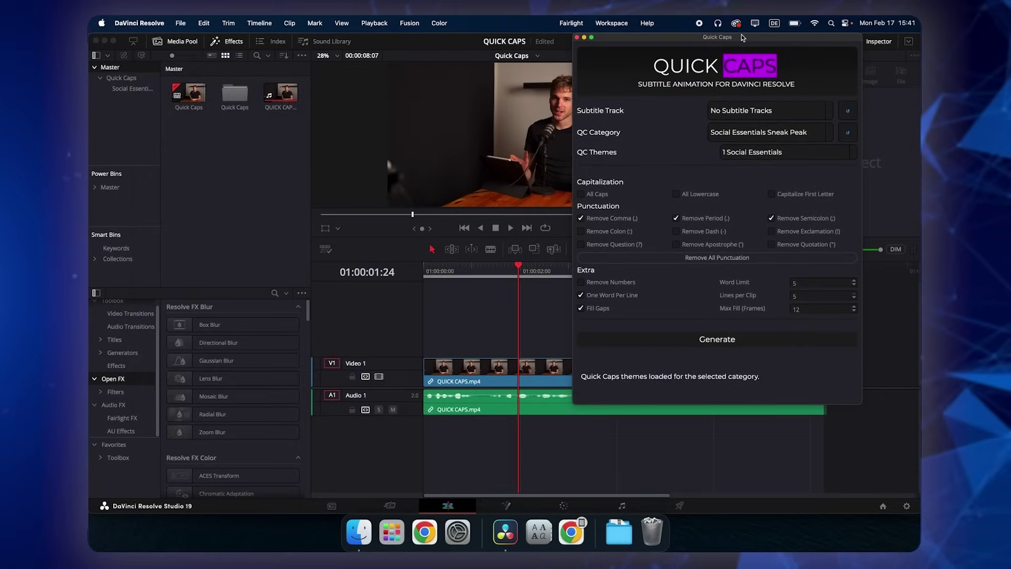
pyautogui.click(578, 38)
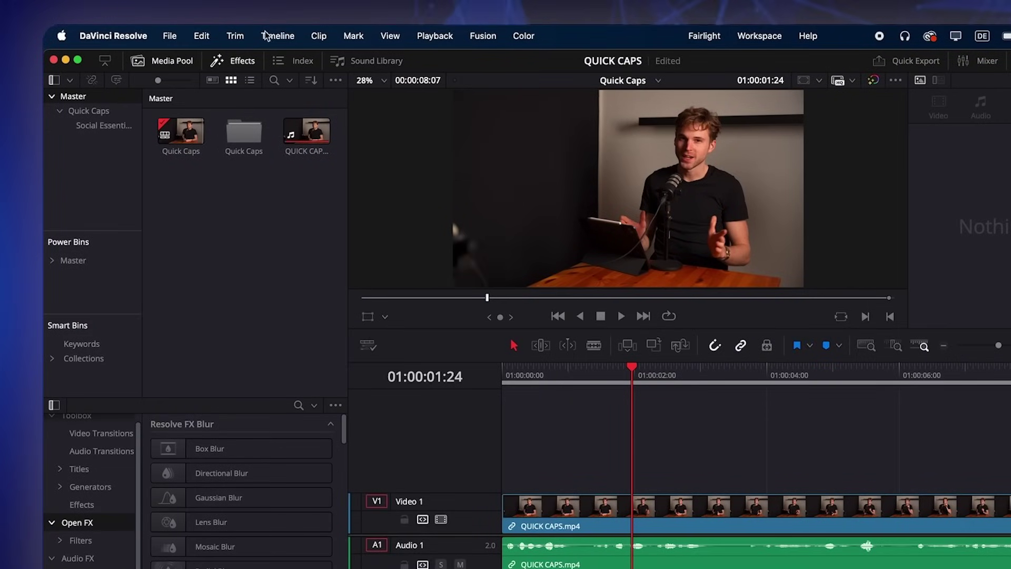
# - Generate a Subtitle 1 caption track with Timeline > Create Subtitles from Audio using default settings
pyautogui.click(267, 36)
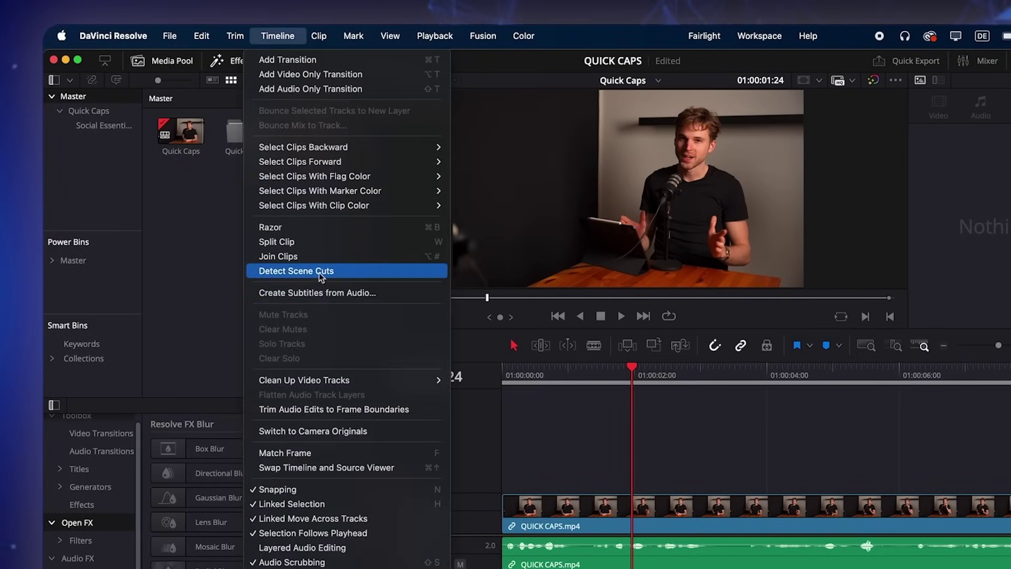
pyautogui.click(327, 293)
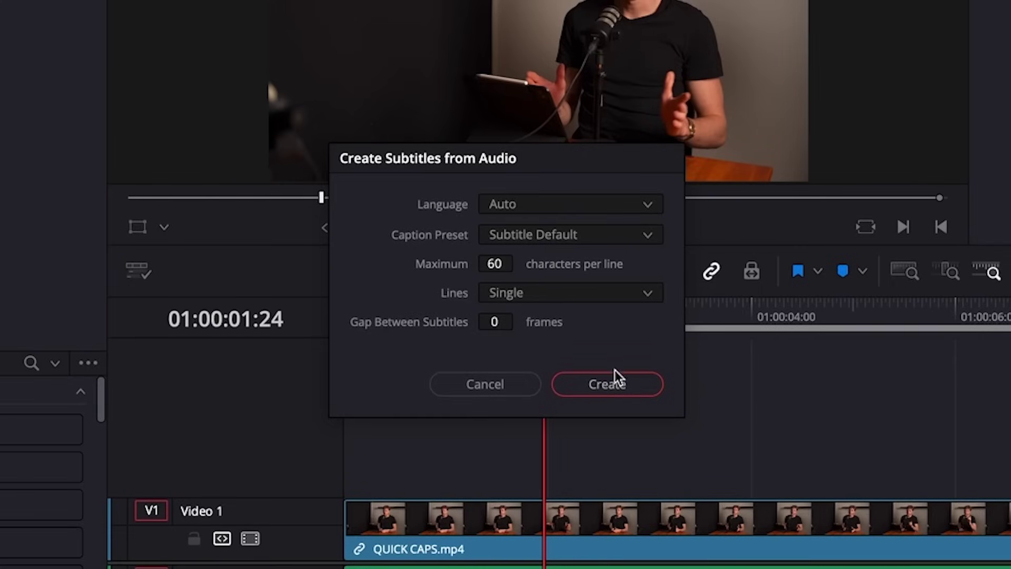
pyautogui.click(615, 390)
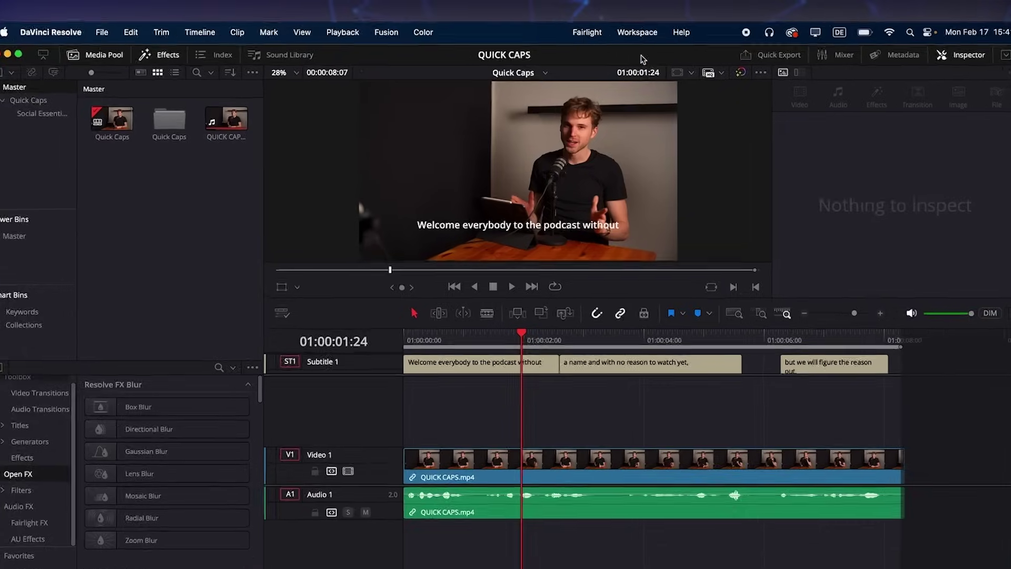
# - Launch the Quick Caps script from Workspace > Scripts > Comp and move its window toward the centre
pyautogui.click(612, 23)
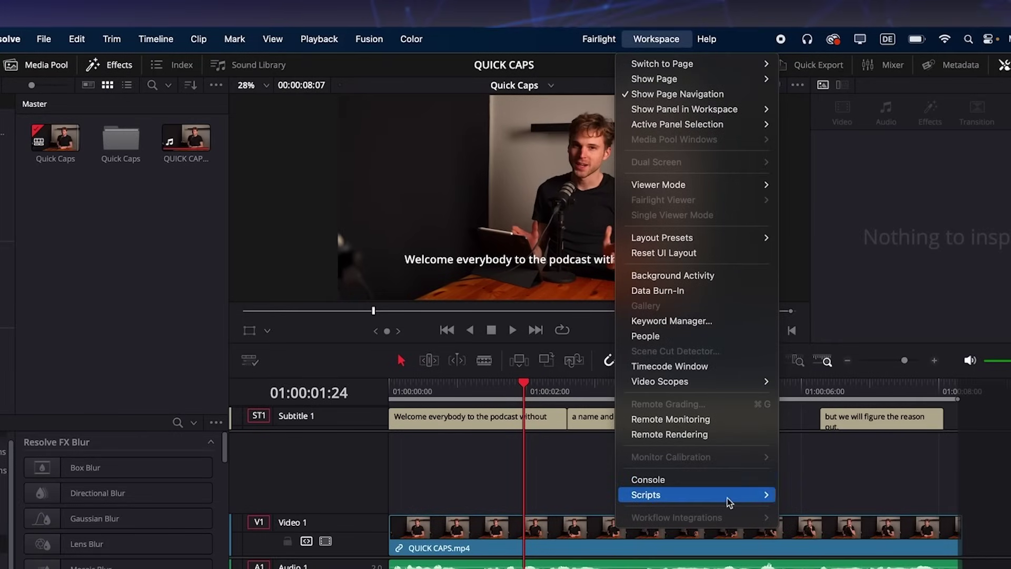
pyautogui.moveTo(730, 502)
pyautogui.moveTo(804, 495)
pyautogui.click(877, 494)
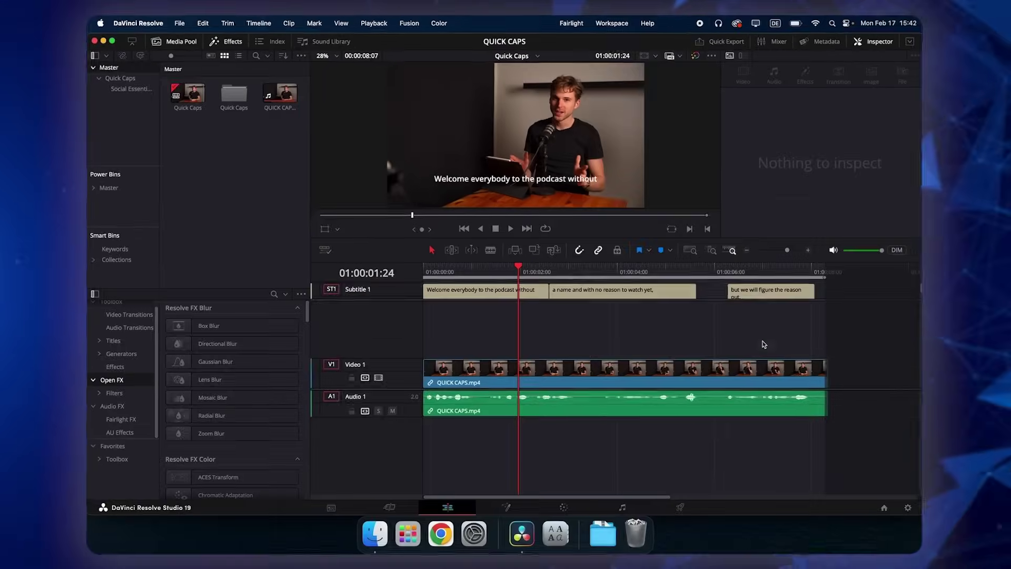
pyautogui.moveTo(306, 62); pyautogui.dragTo(755, 54)
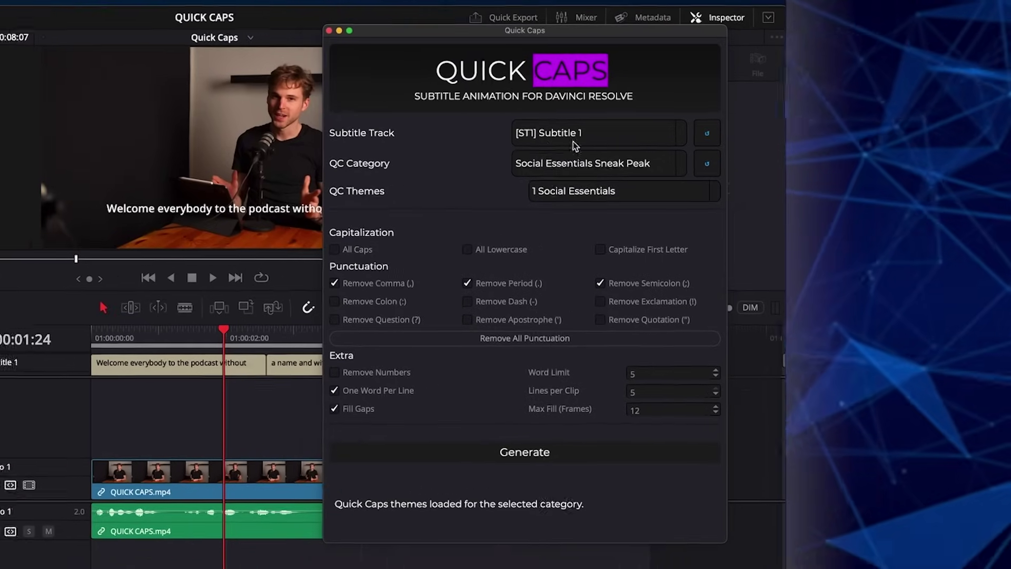
# - Check the QC Category options, keeping Social Essentials Sneak Peak, and open the QC Themes list
pyautogui.click(673, 166)
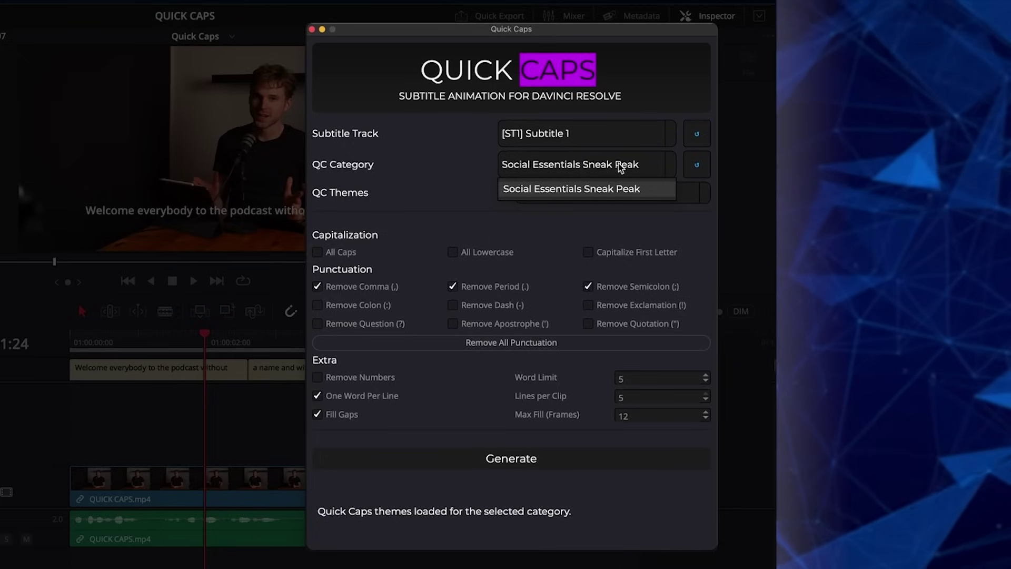
pyautogui.click(480, 142)
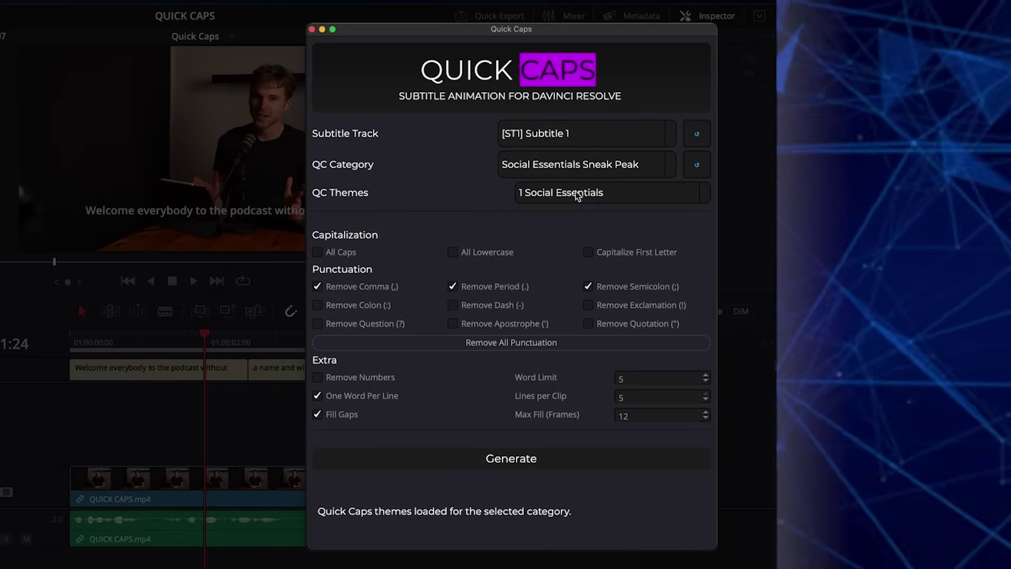
pyautogui.click(593, 192)
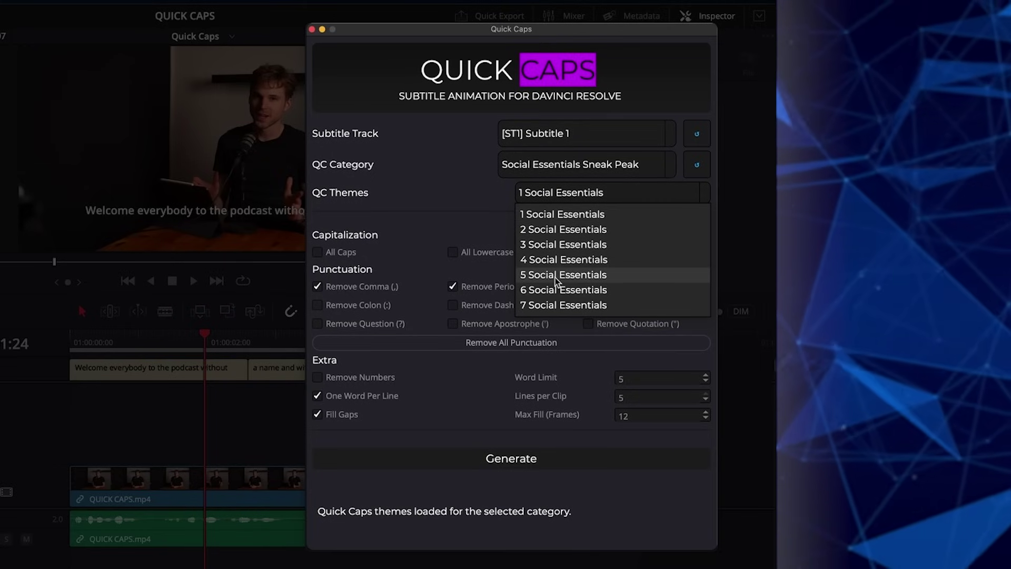
# - Choose 7 Social Essentials from the QC Themes list
pyautogui.click(548, 304)
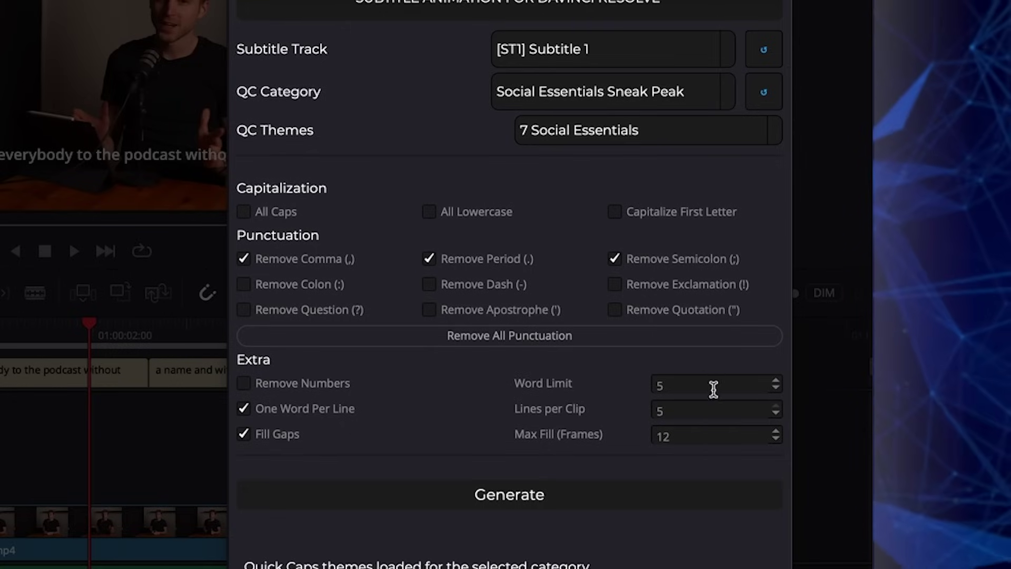
# - Lower the per-caption word limit, adjust lines per clip, and turn off One Word Per Line
pyautogui.click(777, 390)
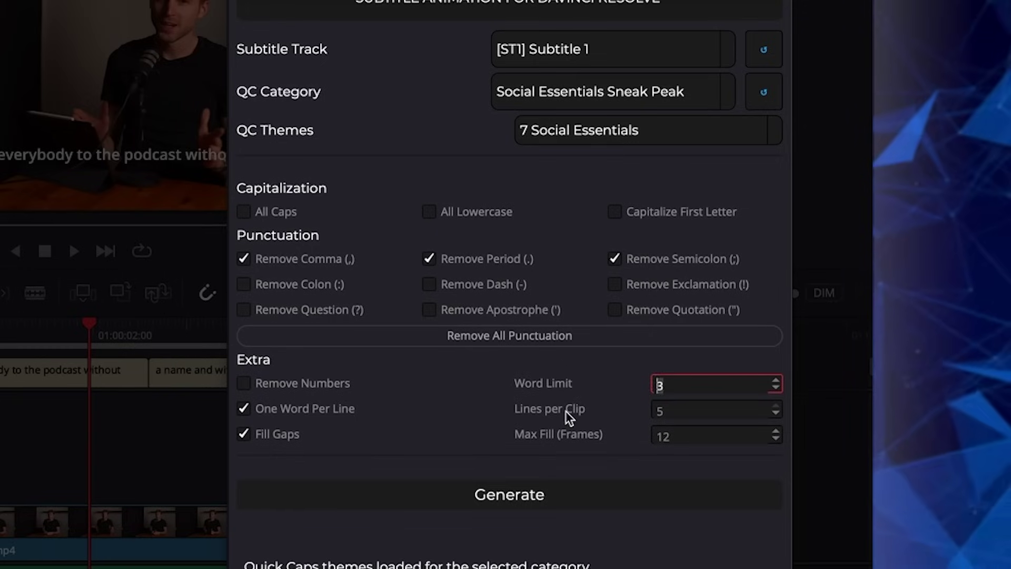
pyautogui.click(688, 408)
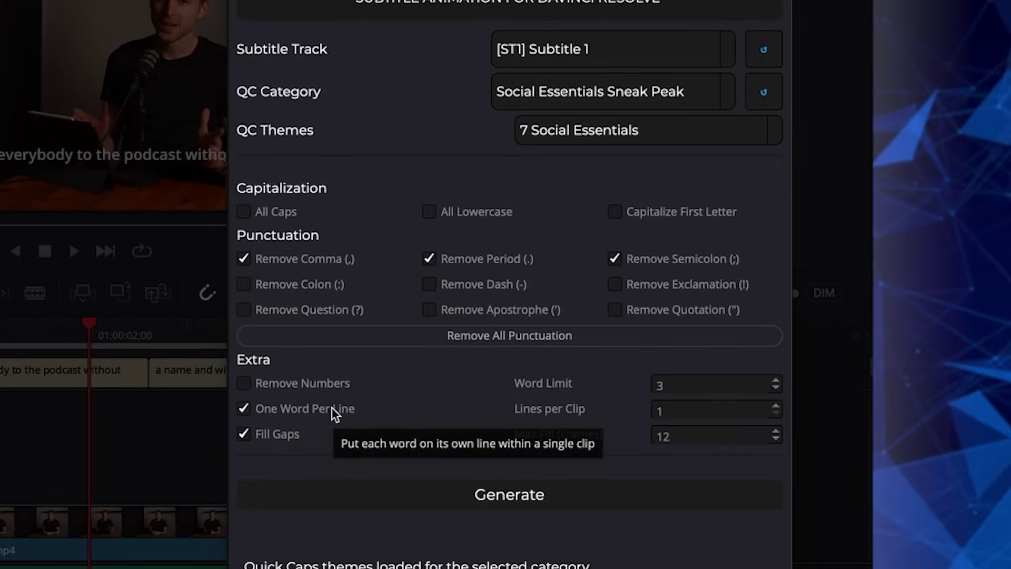
pyautogui.click(259, 409)
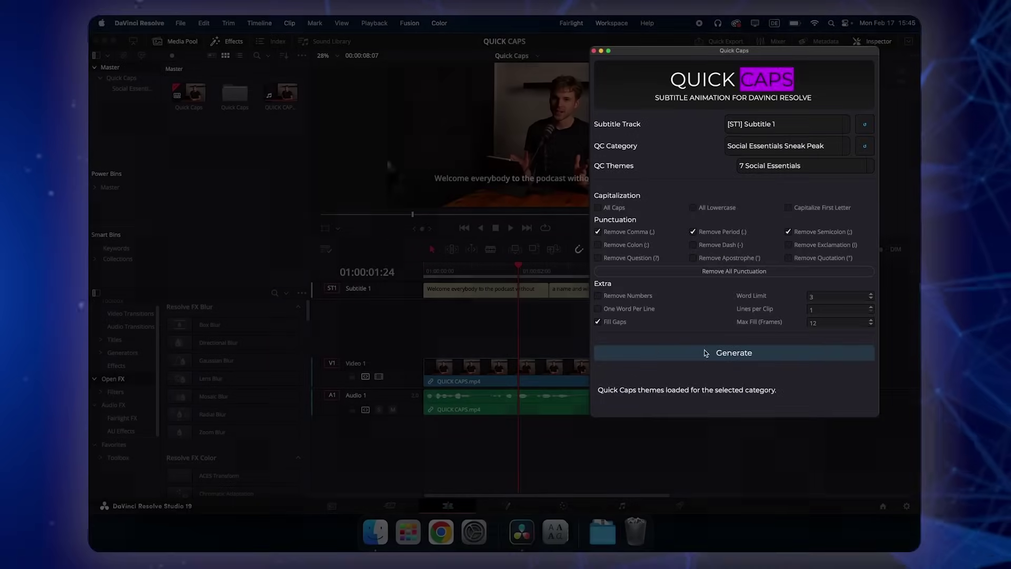
# - Generate the 7 Social Essentials caption clips, preview them full screen, then return the playhead to 01:00:04:00
pyautogui.click(704, 350)
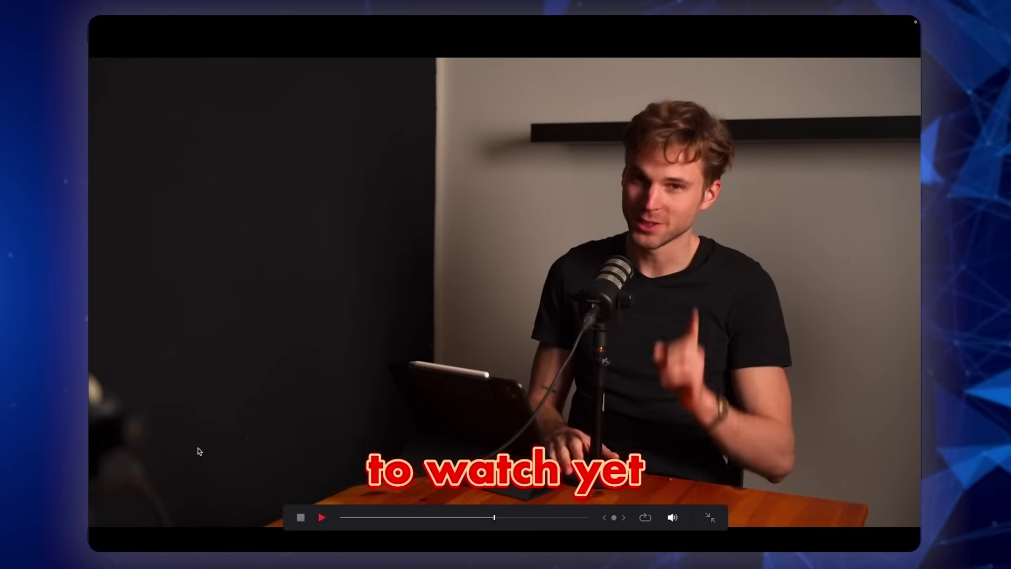
pyautogui.press('space')
pyautogui.press('Escape')
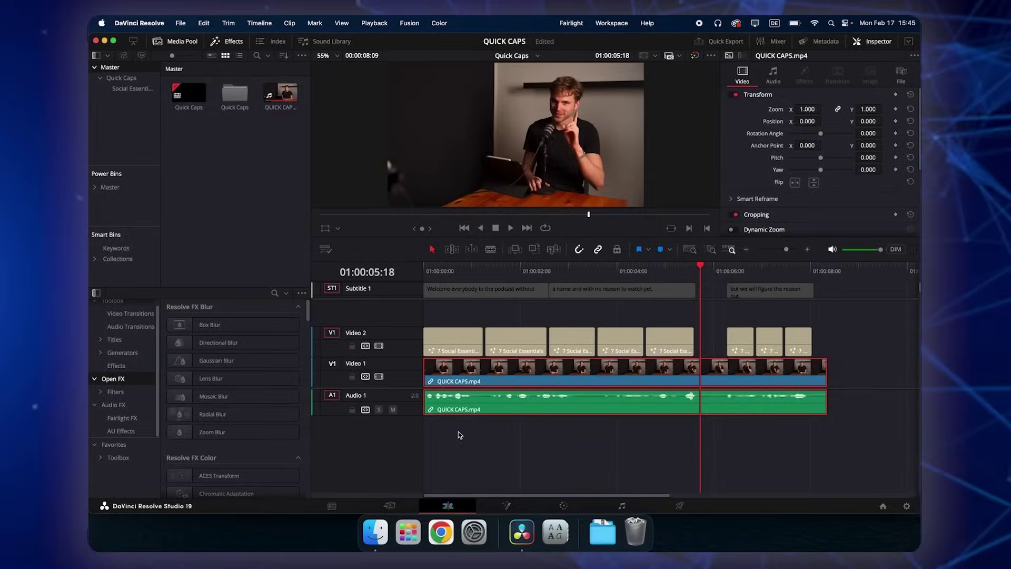
pyautogui.click(617, 319)
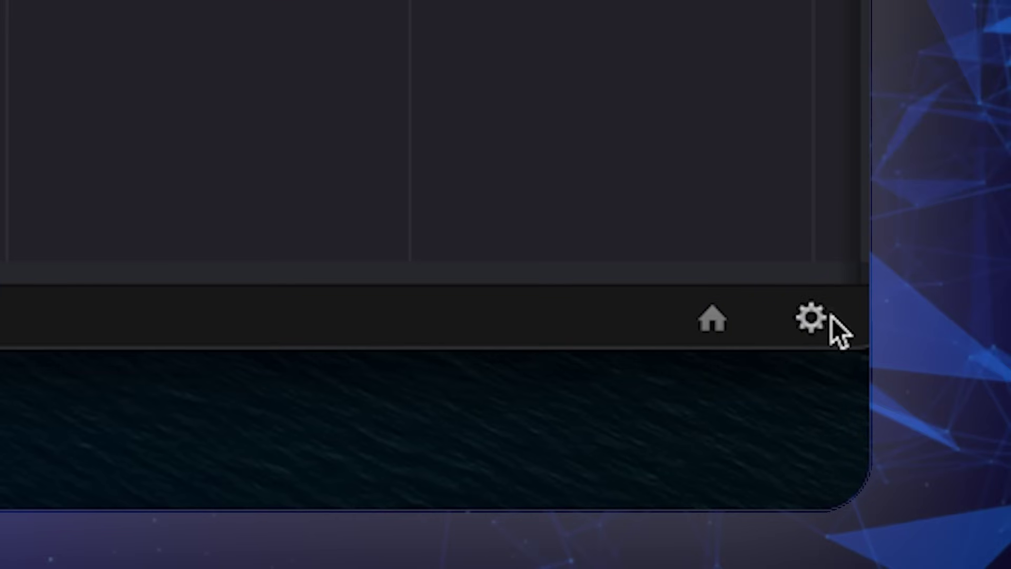
# - Switch the project to vertical 1080 x 1920 resolution in Project Settings and save
pyautogui.click(830, 317)
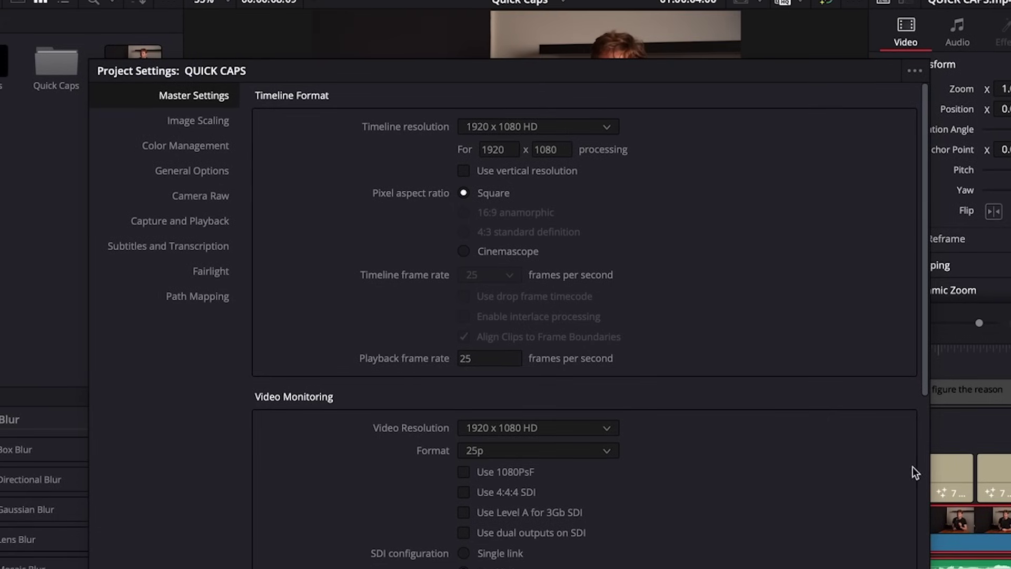
pyautogui.click(464, 170)
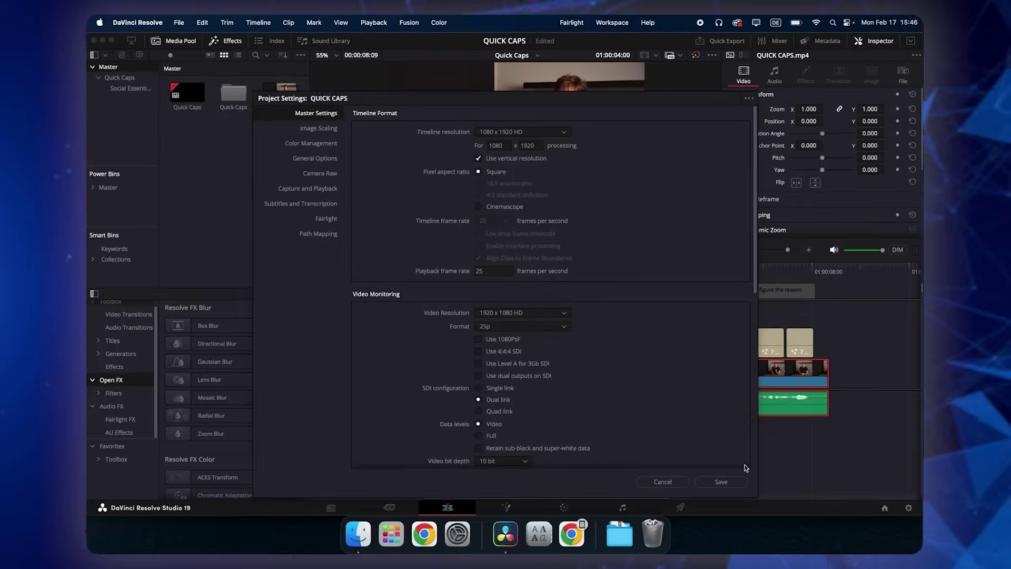
pyautogui.click(722, 480)
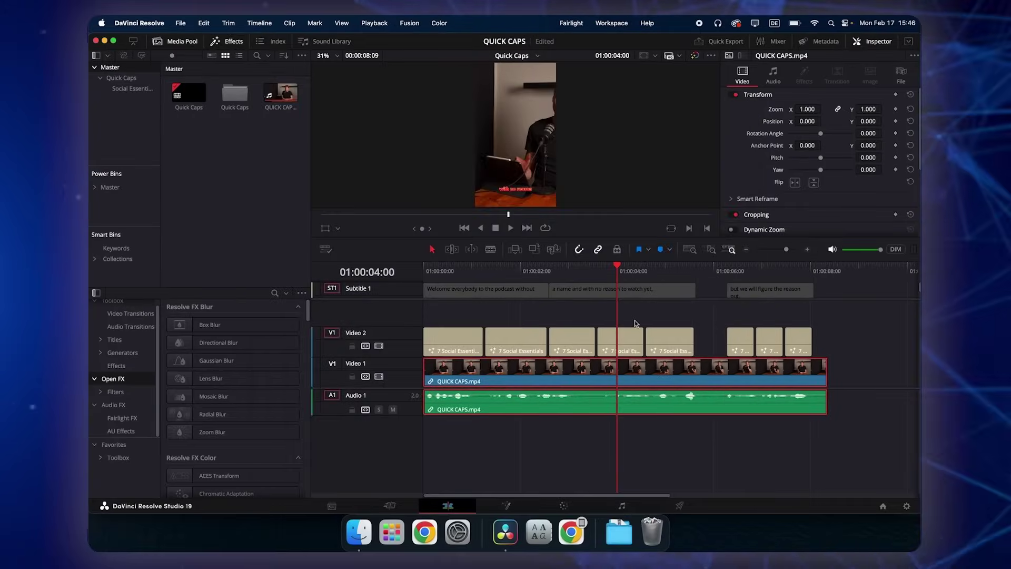
# - Preview the vertical captioned edit full screen, scrubbing back to earlier captions
pyautogui.press('super+f')
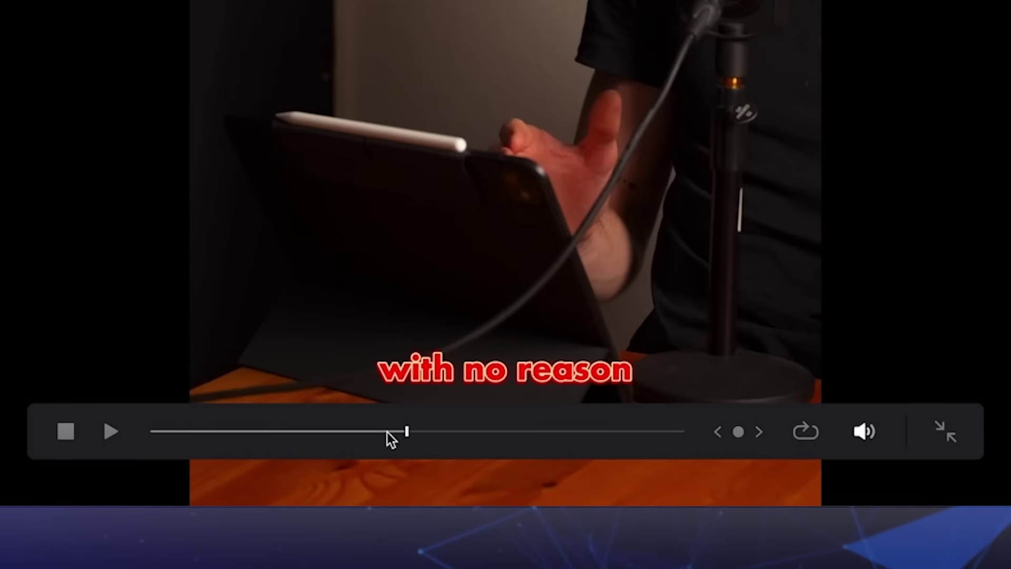
pyautogui.click(440, 517)
pyautogui.moveTo(364, 432); pyautogui.dragTo(298, 433)
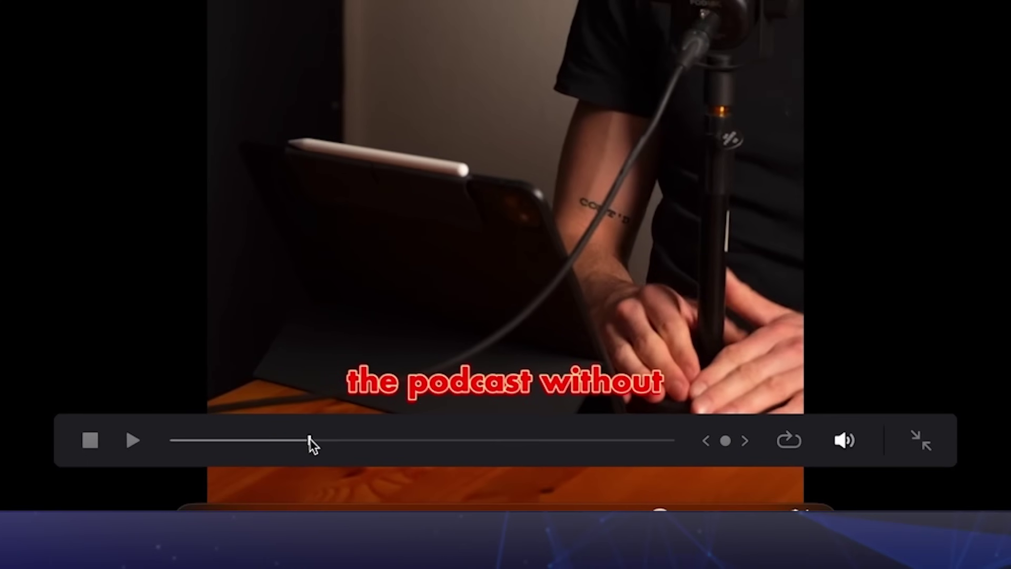
pyautogui.press('Escape')
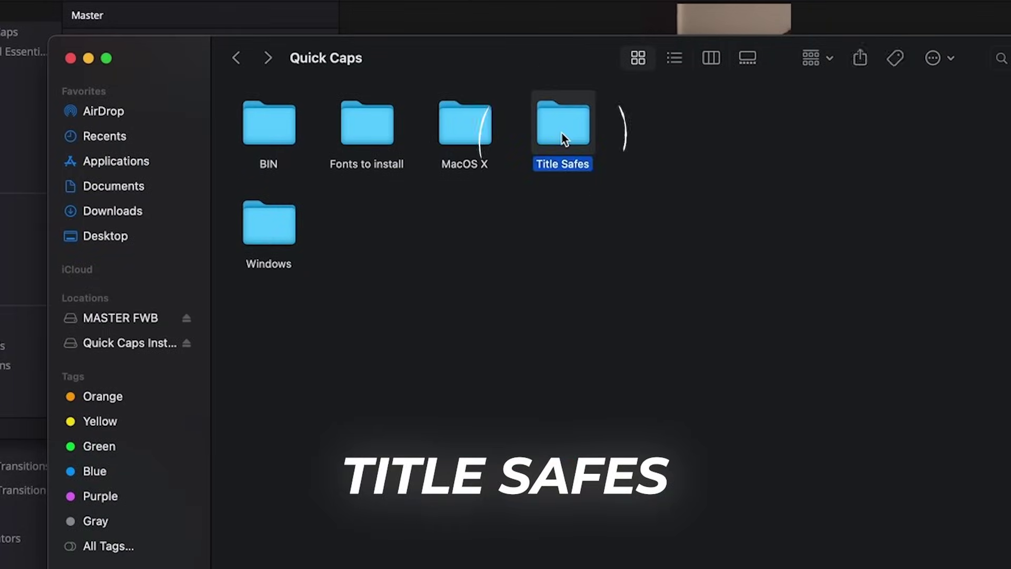
# - Review the Instagram, TikTok and YouTube Shorts title safes, then drag the Title Safes folder into the Media Pool
pyautogui.doubleClick(569, 134)
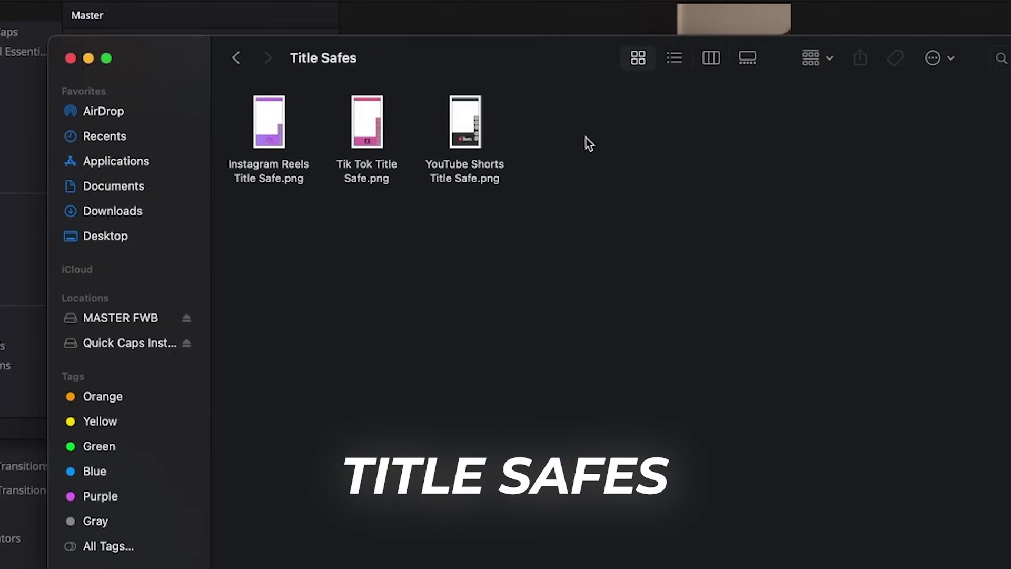
pyautogui.click(477, 138)
pyautogui.click(367, 135)
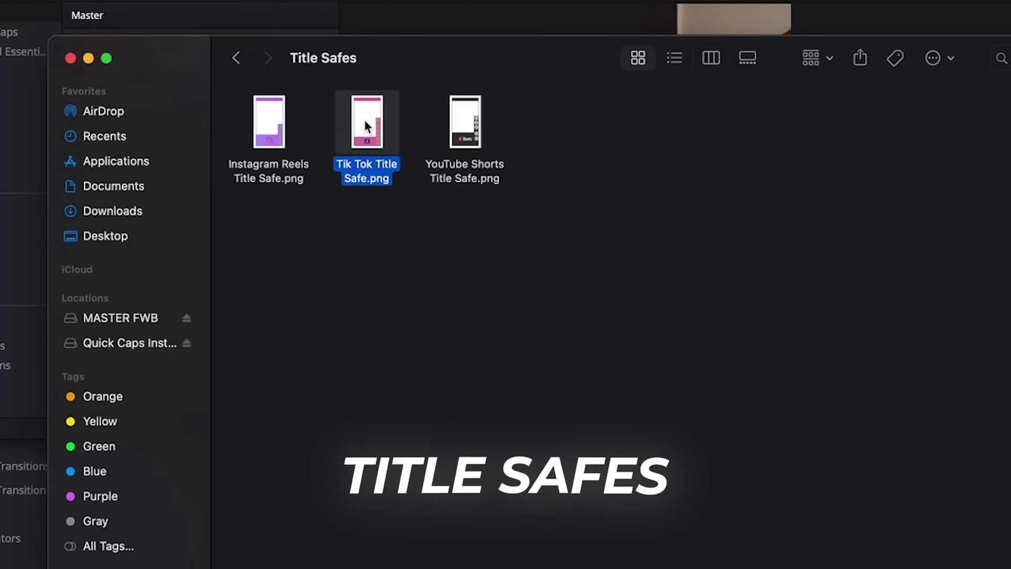
pyautogui.click(265, 124)
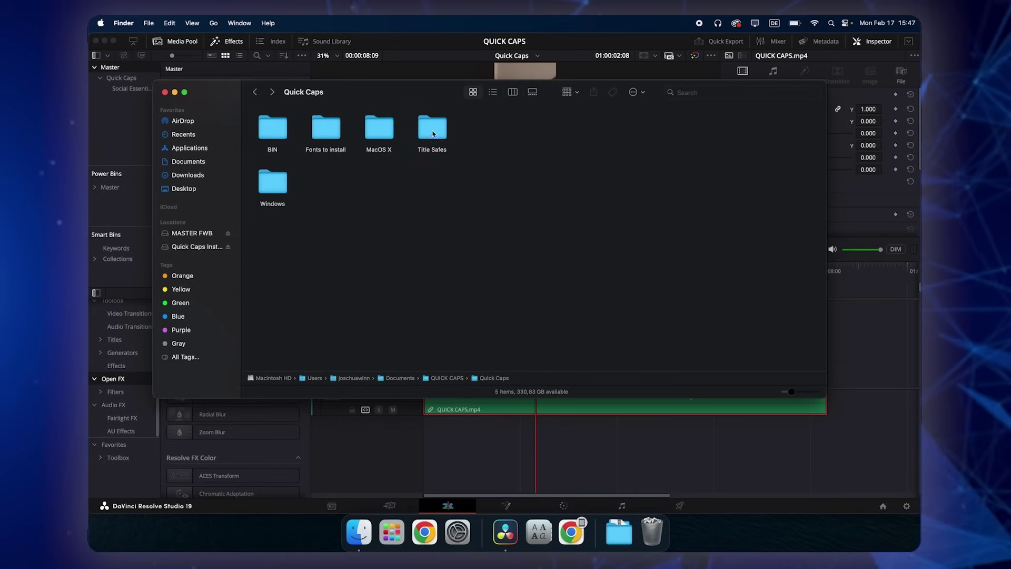
pyautogui.moveTo(433, 134); pyautogui.dragTo(105, 121)
pyautogui.click(107, 127)
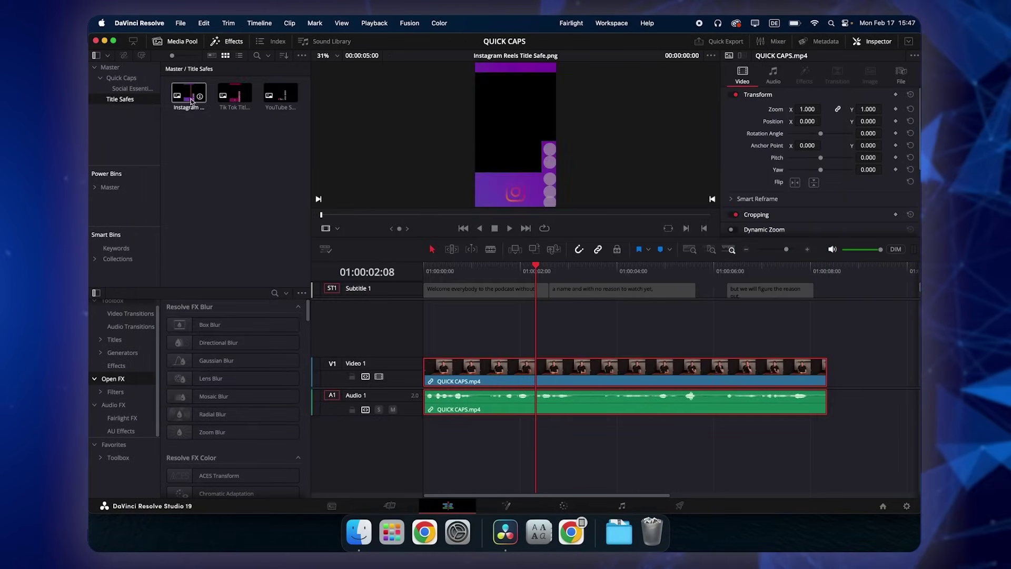
pyautogui.moveTo(189, 95); pyautogui.dragTo(452, 344)
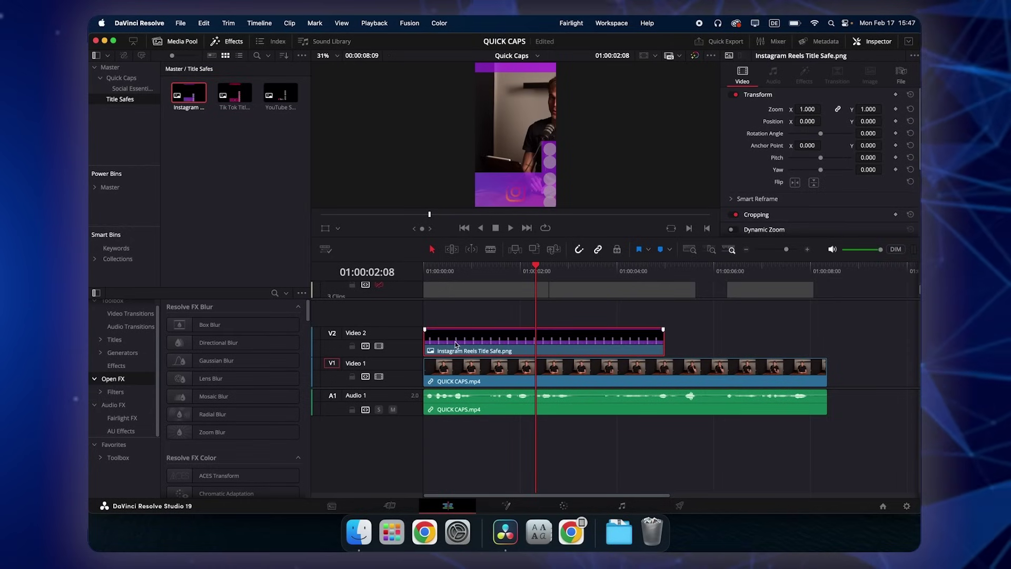
pyautogui.moveTo(663, 342); pyautogui.dragTo(820, 350)
pyautogui.click(685, 343)
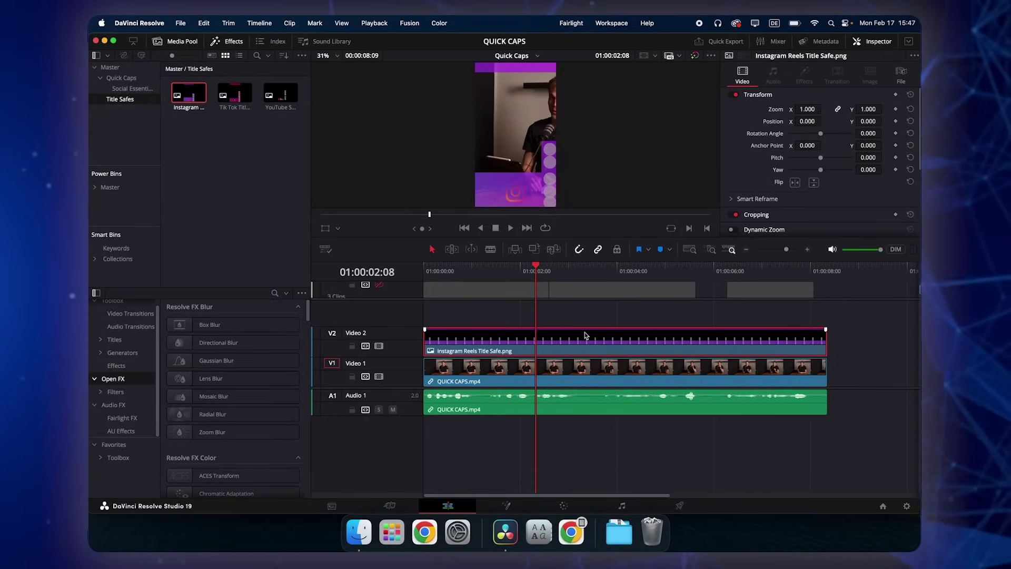
pyautogui.press('Delete')
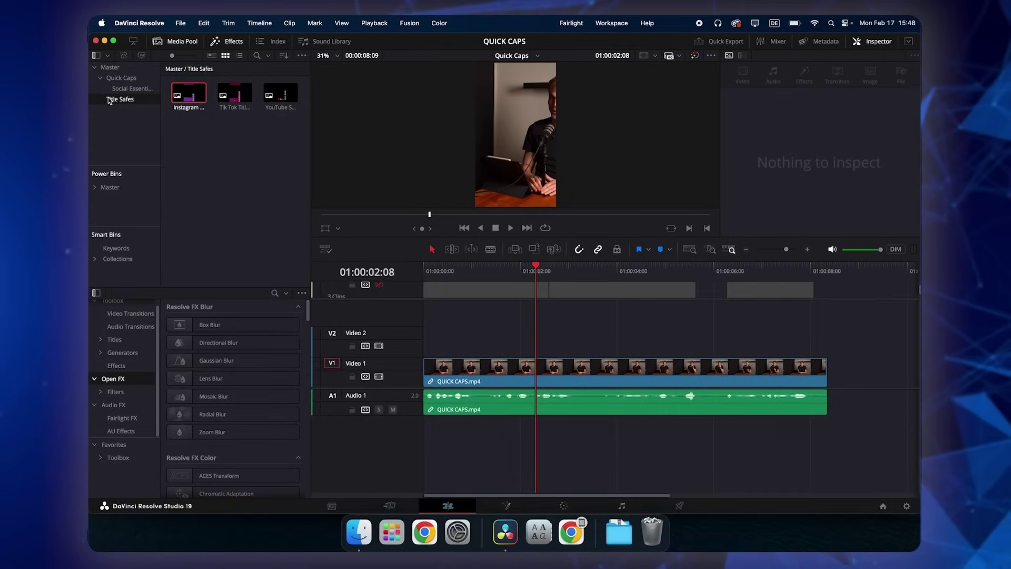
# - Open the Project Settings gear to reach the 1-2 Social Essentials folder in Finder
pyautogui.click(907, 505)
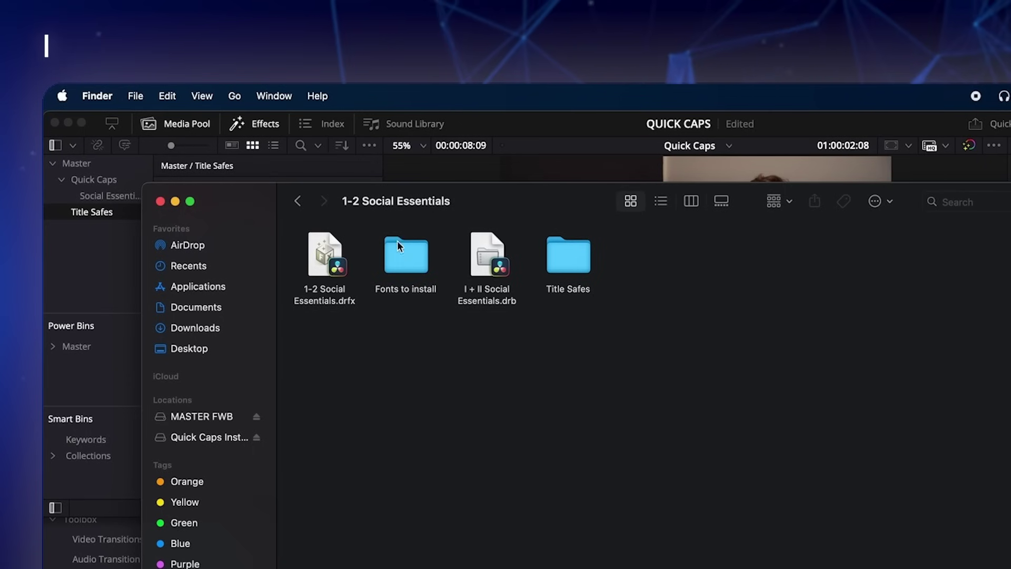
# - Install all 48 fonts from the Fonts to install folder through Font Book
pyautogui.click(397, 255)
pyautogui.doubleClick(398, 255)
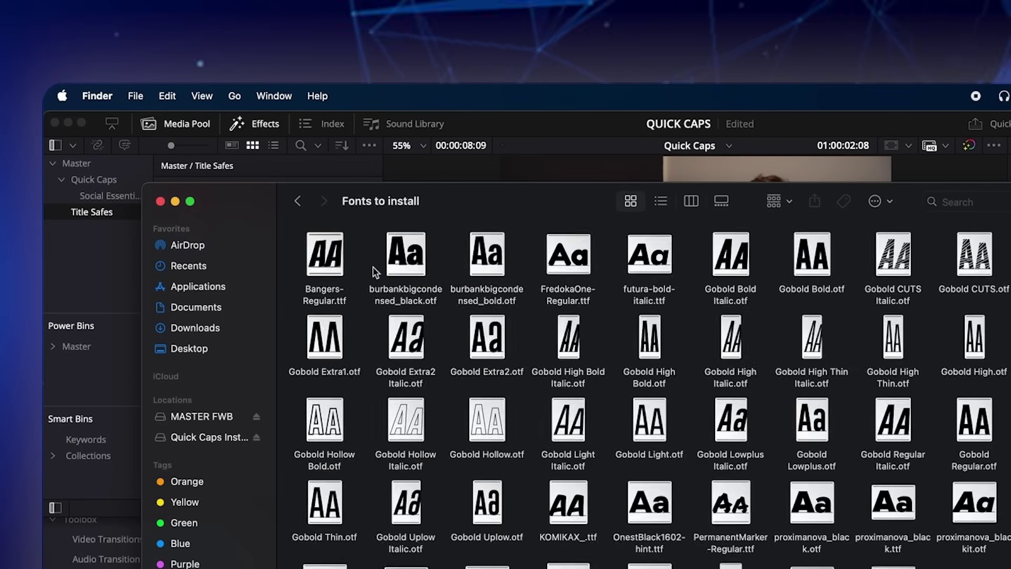
pyautogui.press('super+a')
pyautogui.doubleClick(568, 346)
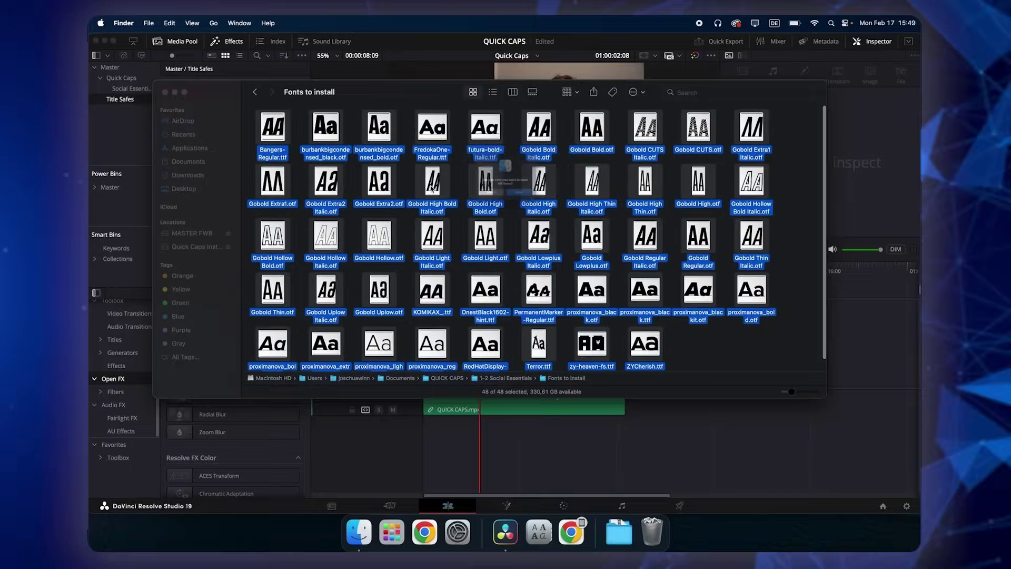
pyautogui.click(534, 211)
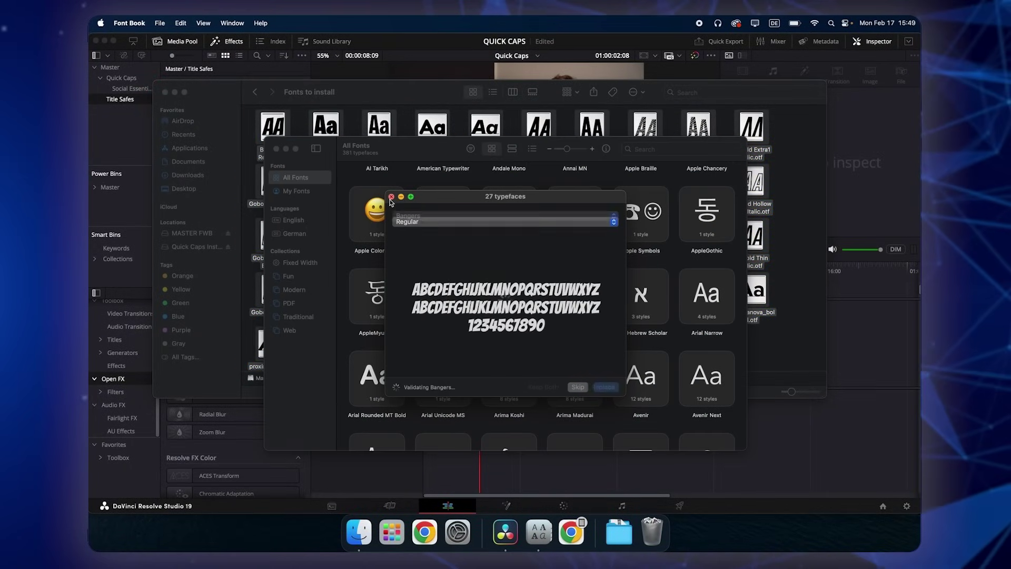
pyautogui.click(390, 197)
pyautogui.click(276, 149)
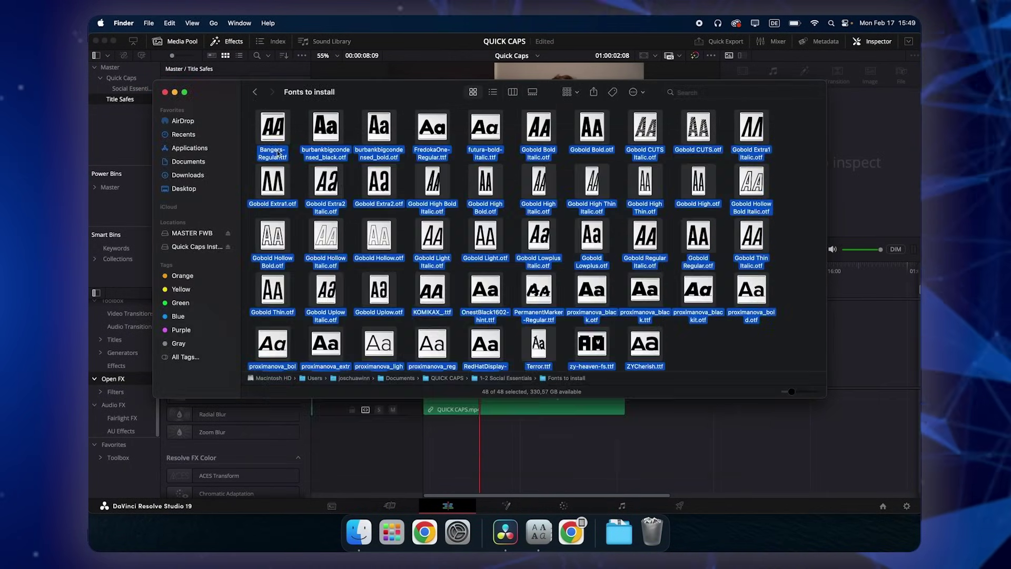
# - Return to the 1-2 Social Essentials folder and select its .drfx bundle and .drb file
pyautogui.click(256, 93)
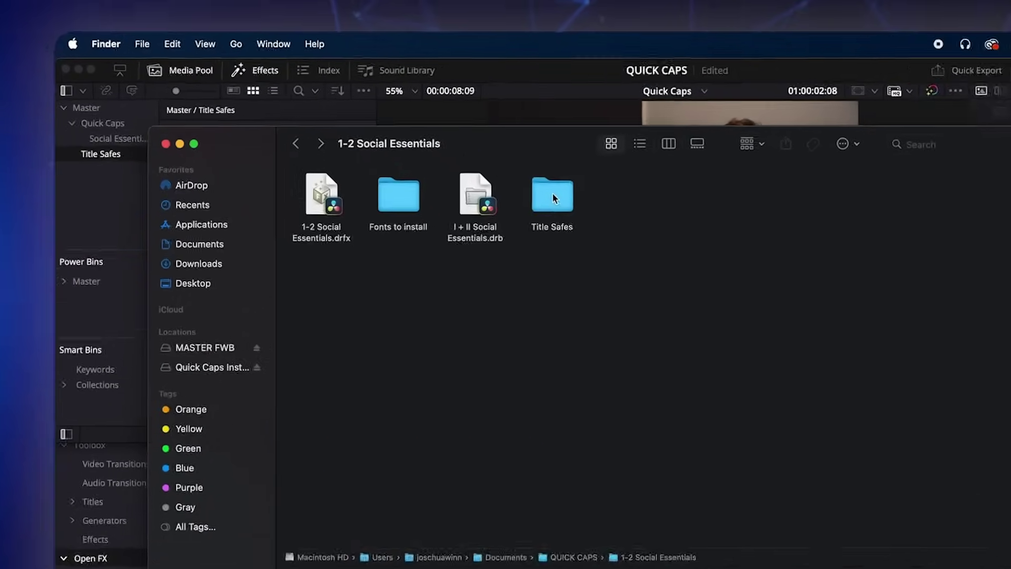
pyautogui.click(265, 132)
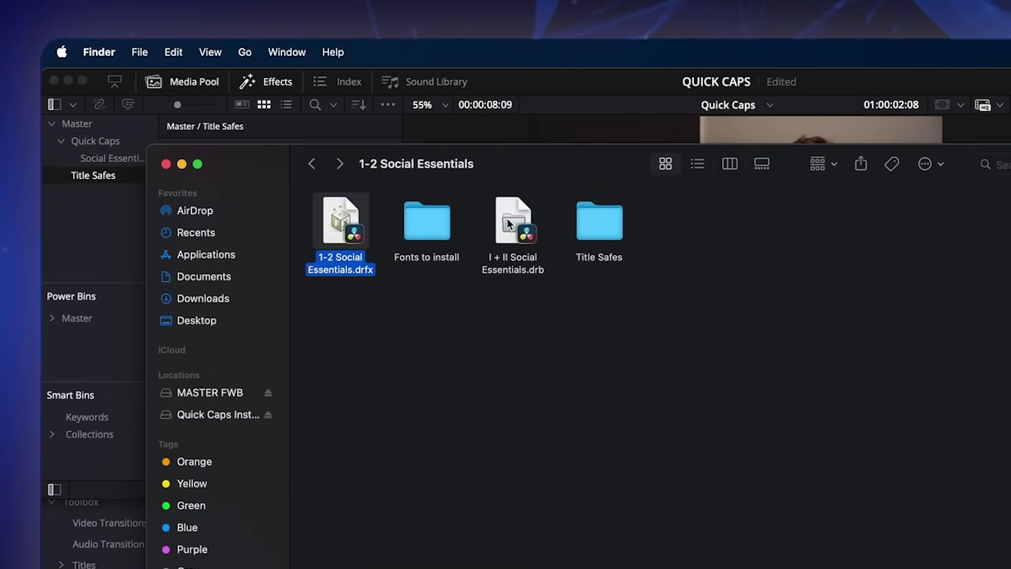
pyautogui.click(516, 234)
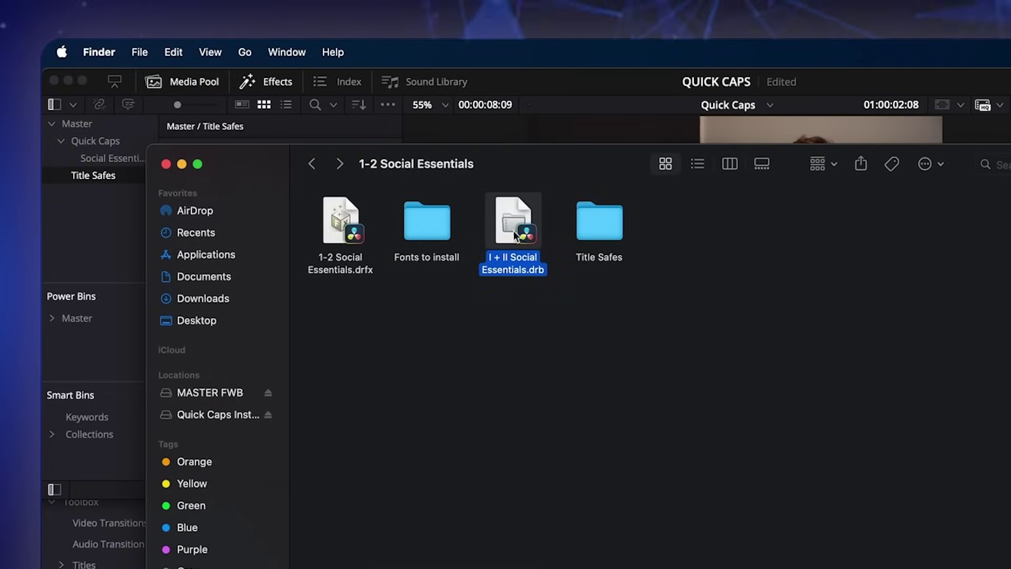
pyautogui.click(335, 232)
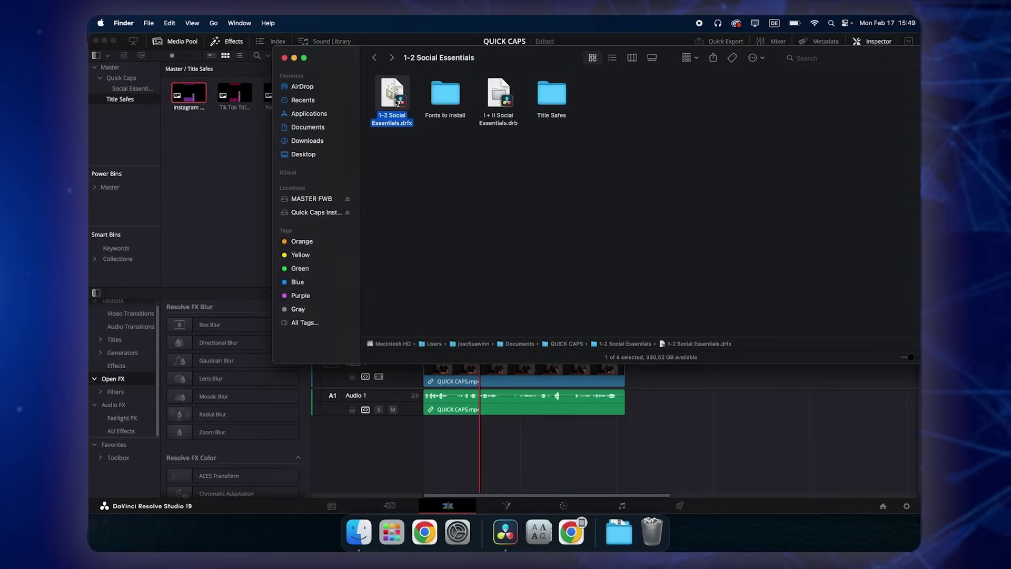
# - Install the 1-2 Social Essentials.drfx bundle into Resolve's Titles effects
pyautogui.click(114, 340)
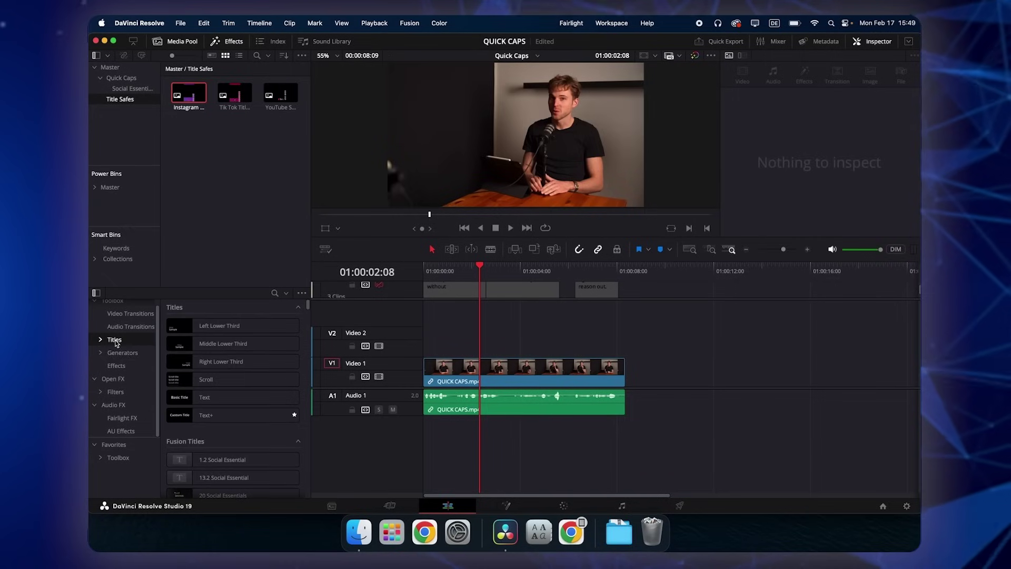
pyautogui.click(100, 340)
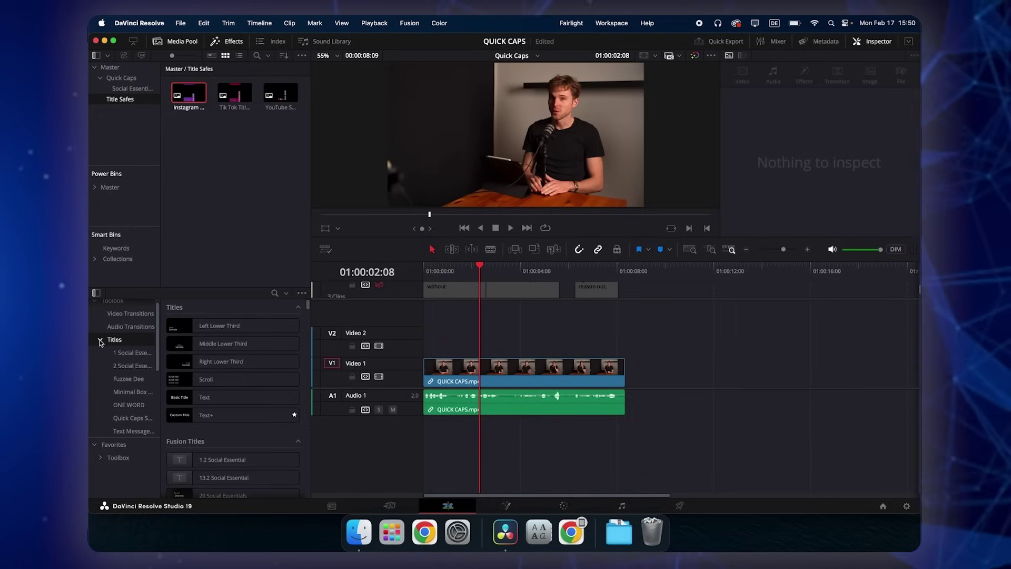
pyautogui.press('super+Tab')
pyautogui.doubleClick(394, 98)
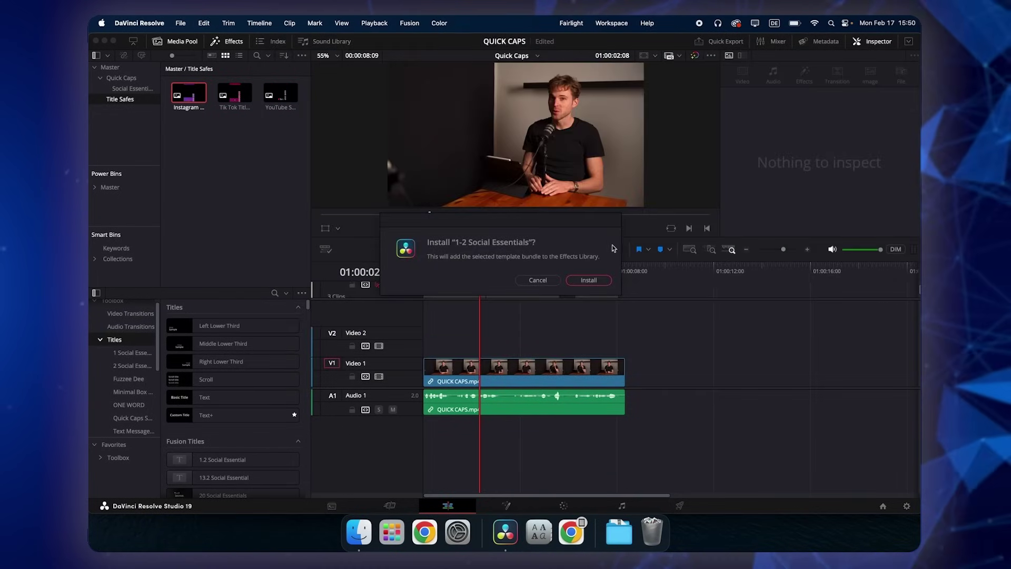
pyautogui.click(589, 281)
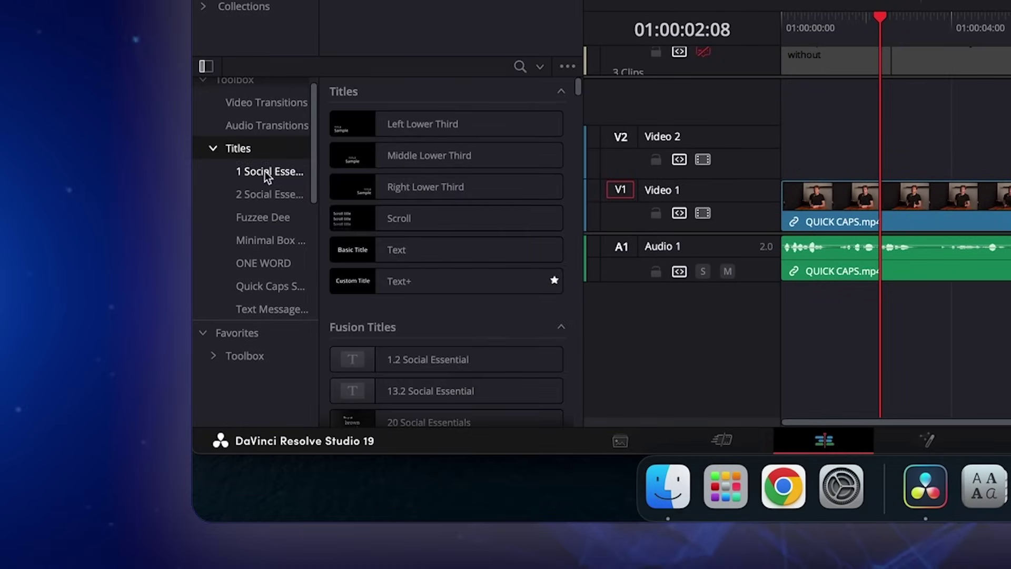
# - Browse the 1 Social Essentials and 1-2 Social Essentials title sets in Effects > Titles
pyautogui.click(132, 355)
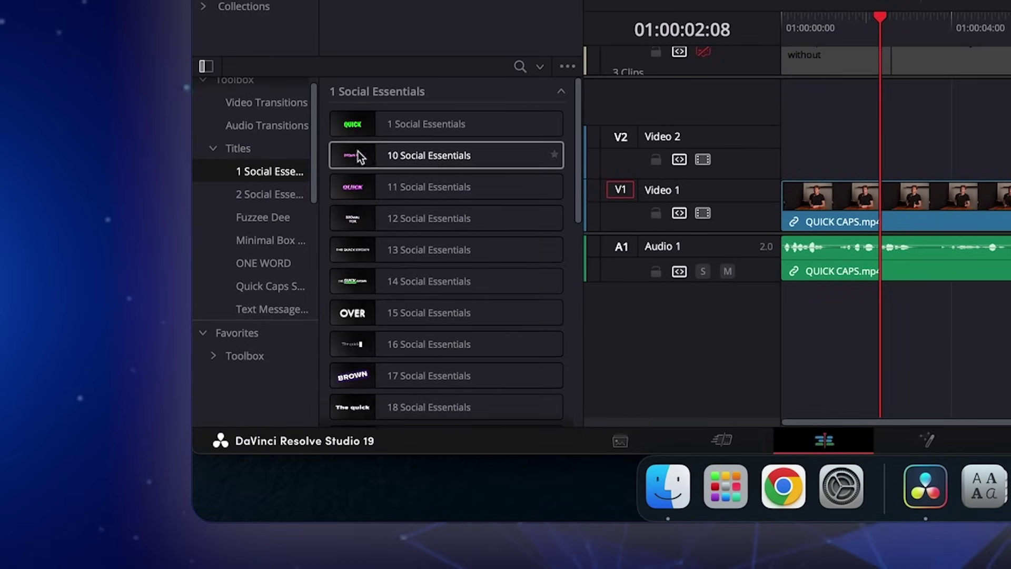
pyautogui.scroll(-2, 432, 167)
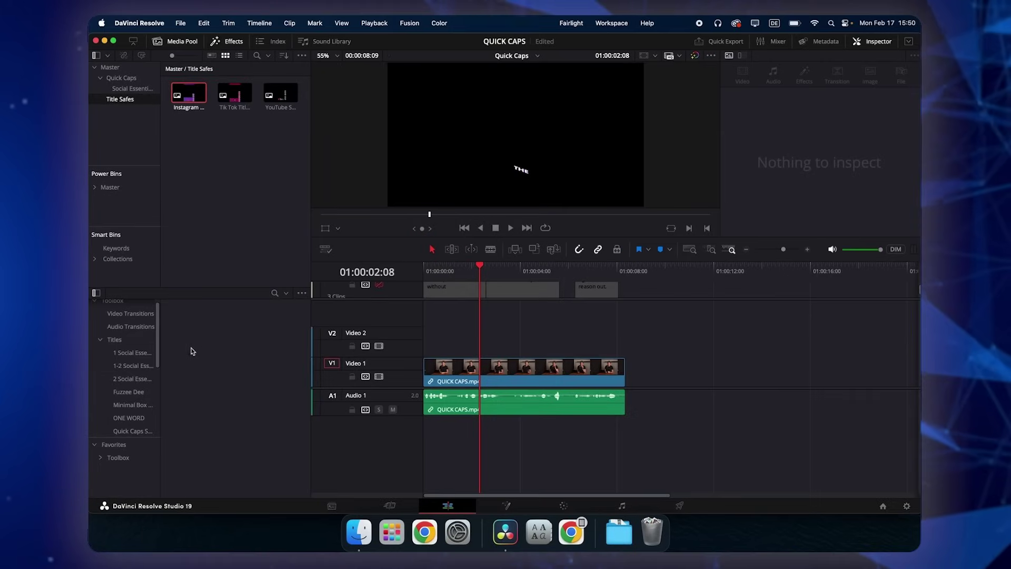
pyautogui.click(135, 353)
pyautogui.click(134, 366)
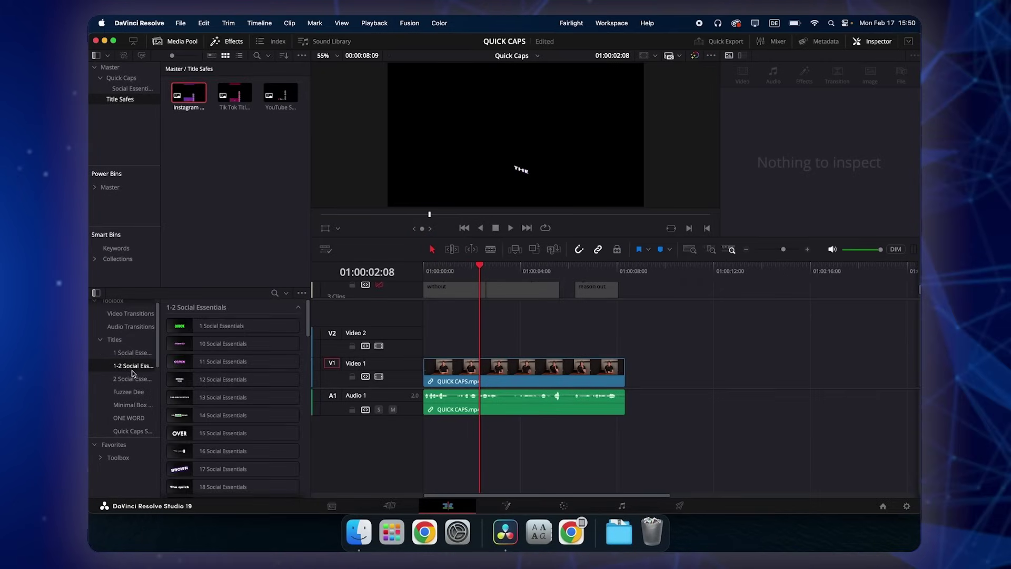
pyautogui.scroll(-10, 208, 364)
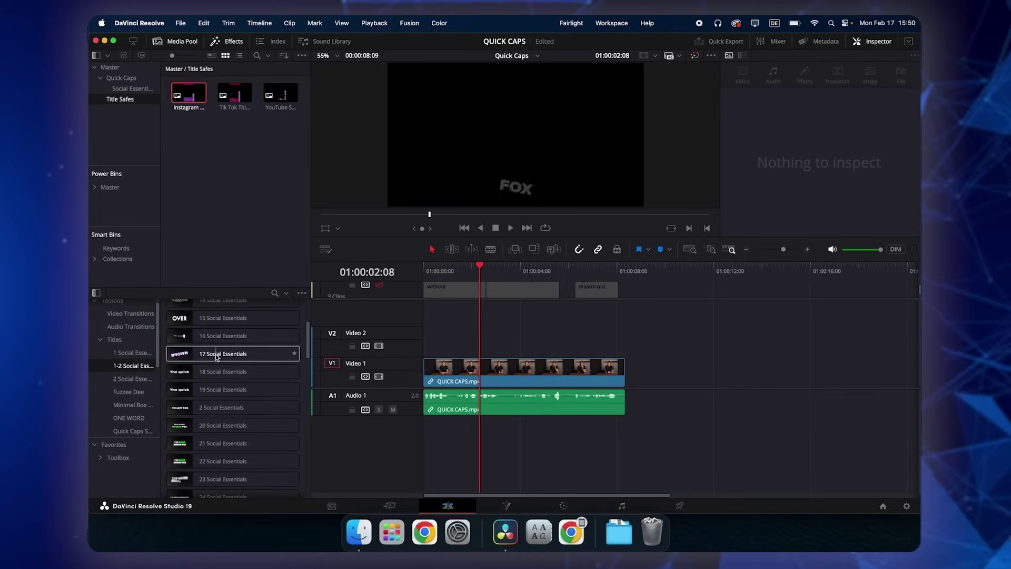
pyautogui.scroll(-5, 207, 376)
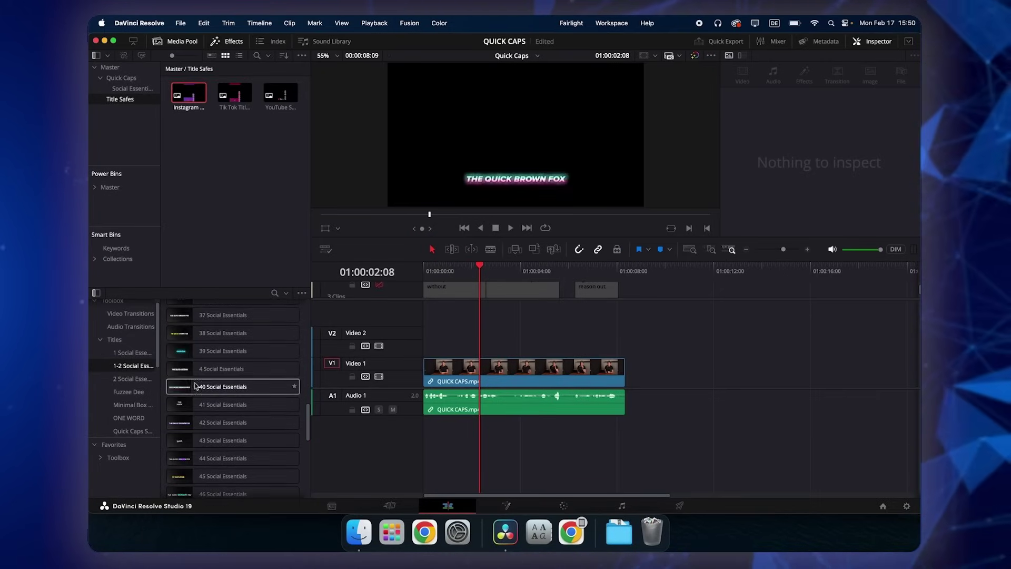
pyautogui.scroll(-4, 211, 392)
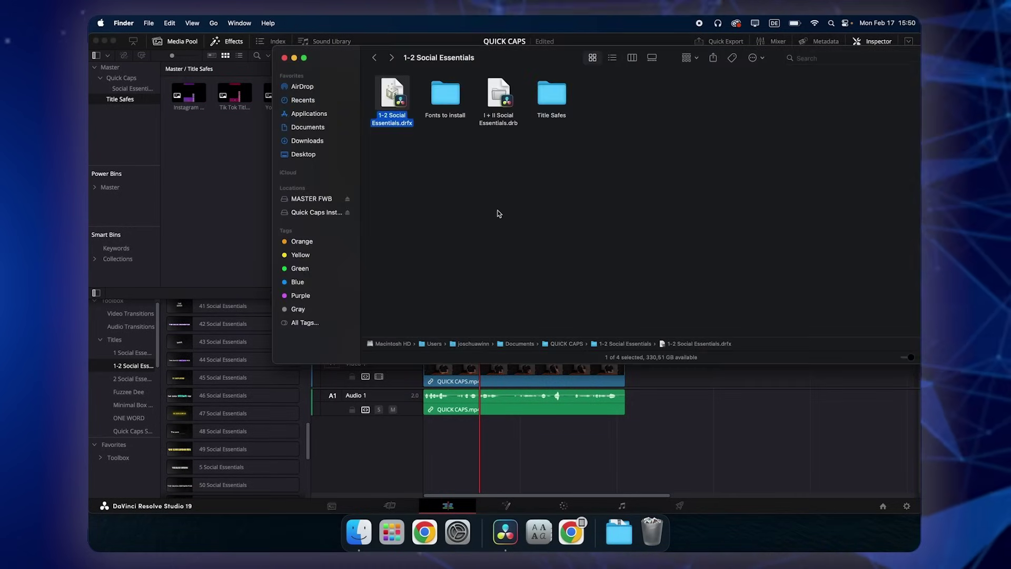
# - Import I + II Social Essentials.drb and move its Quick Caps bin from Title Safes onto Master
pyautogui.click(499, 98)
pyautogui.doubleClick(499, 98)
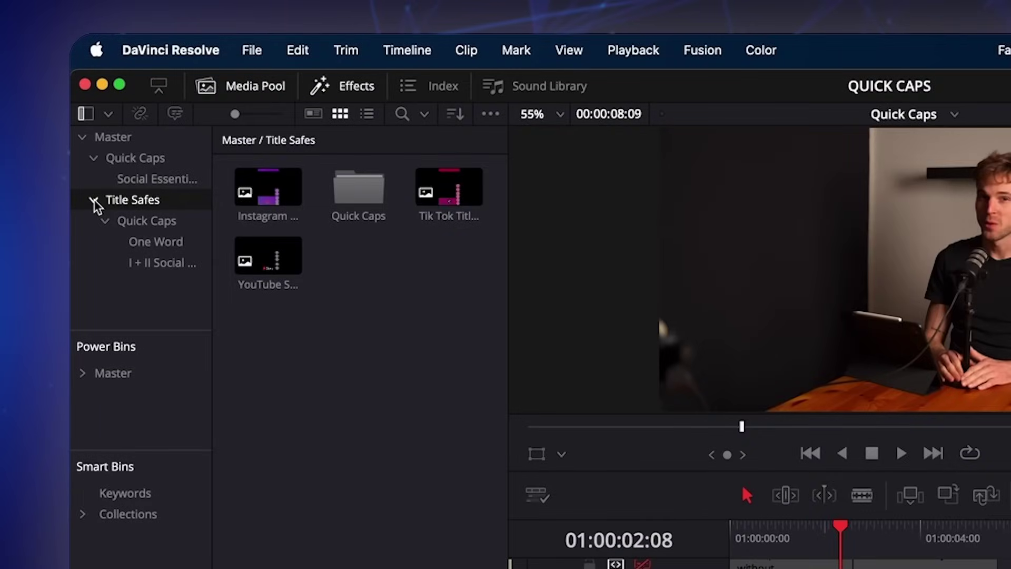
pyautogui.click(94, 201)
pyautogui.click(95, 201)
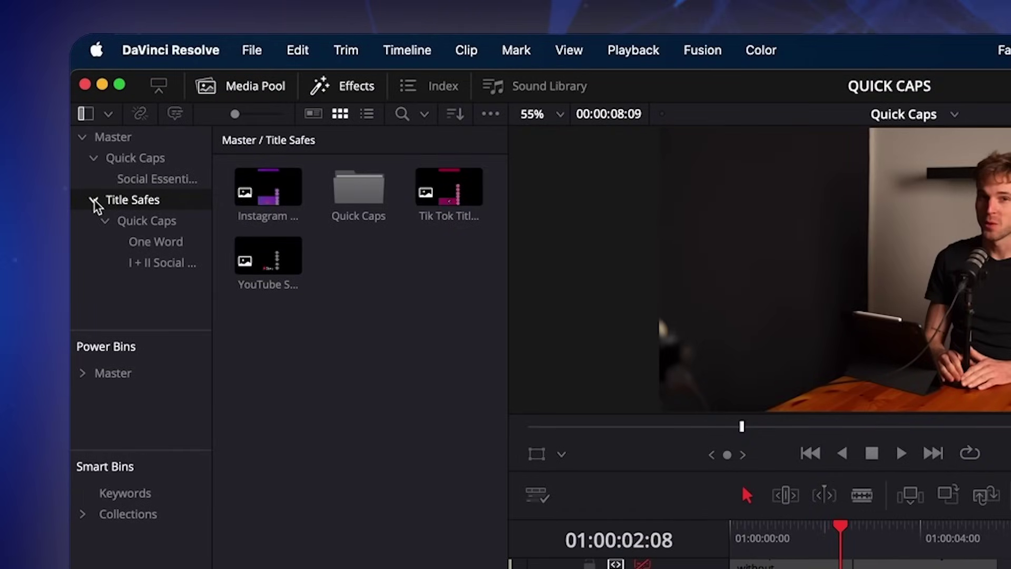
pyautogui.click(159, 224)
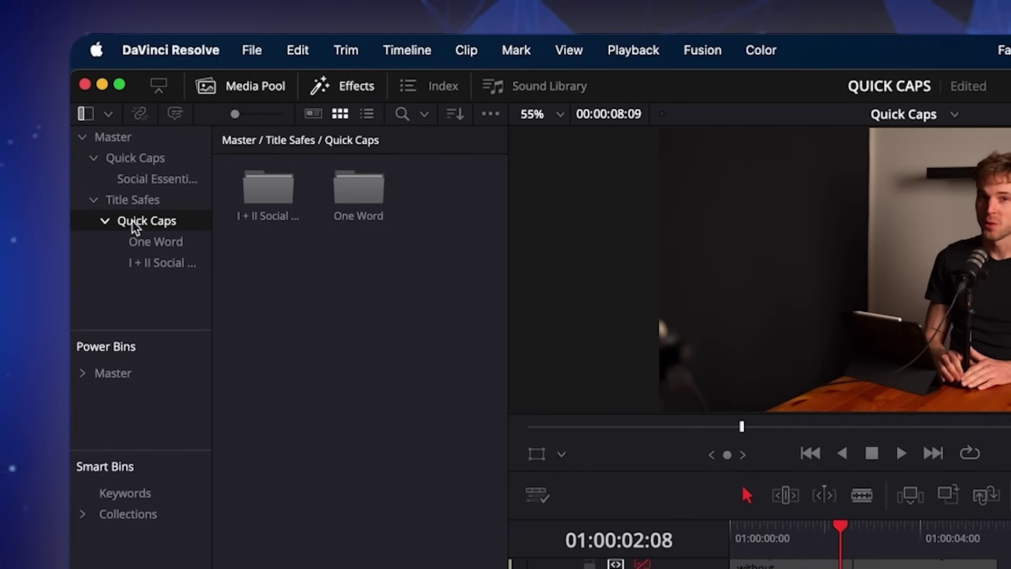
pyautogui.moveTo(132, 224); pyautogui.dragTo(127, 140)
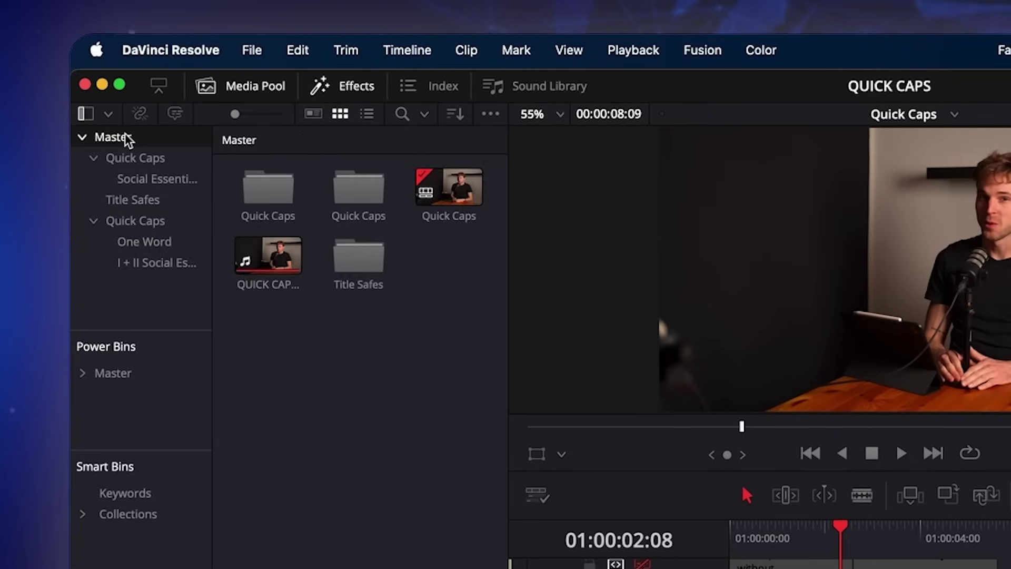
# - Select the old Quick Caps bin holding Social Essentials and request its deletion
pyautogui.click(93, 158)
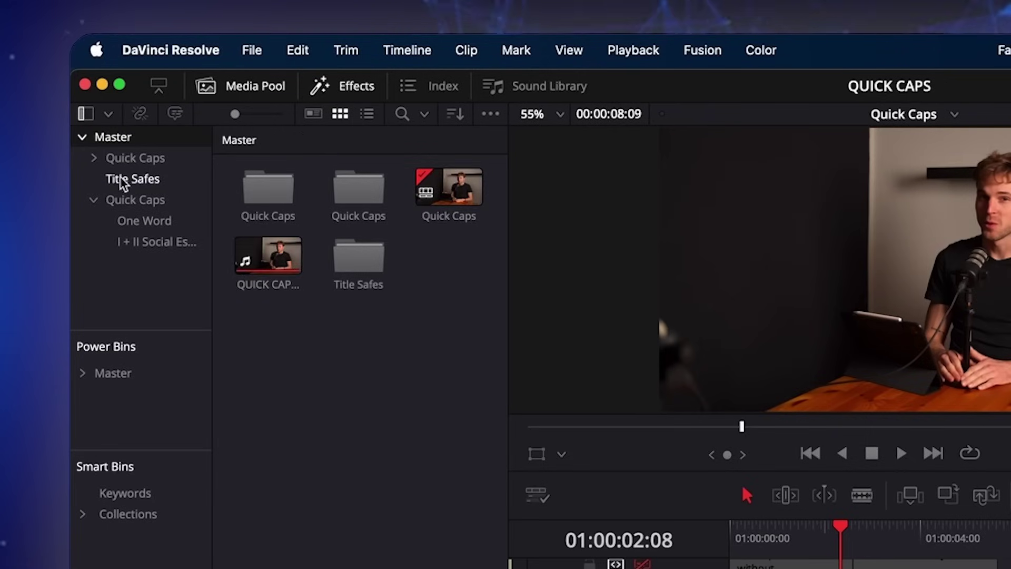
pyautogui.click(94, 159)
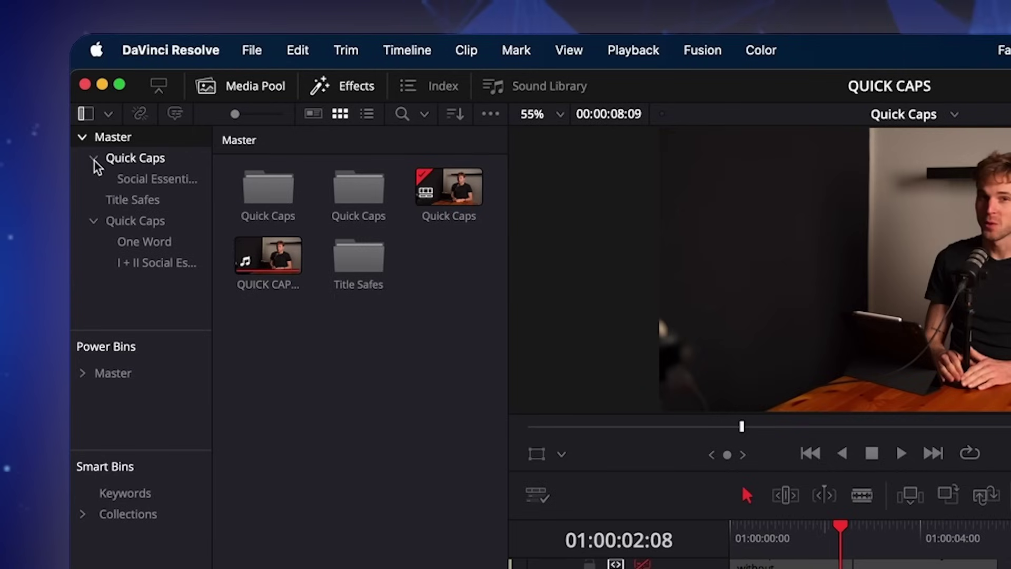
pyautogui.click(132, 157)
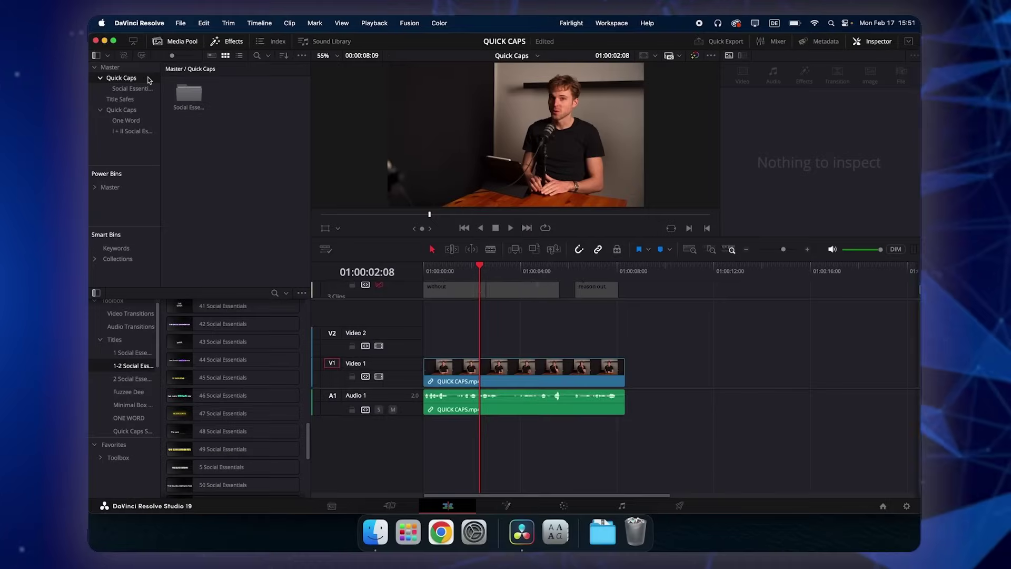
pyautogui.press('Delete')
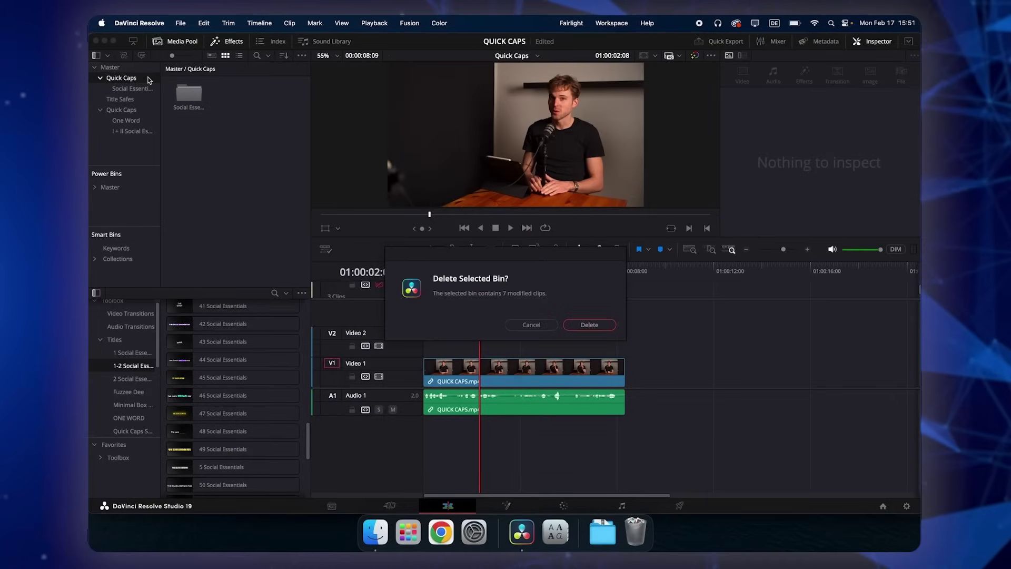
# - Confirm deleting the old Quick Caps bin and launch the Quick Caps script
pyautogui.click(590, 325)
pyautogui.click(612, 22)
pyautogui.moveTo(680, 343)
pyautogui.moveTo(714, 346)
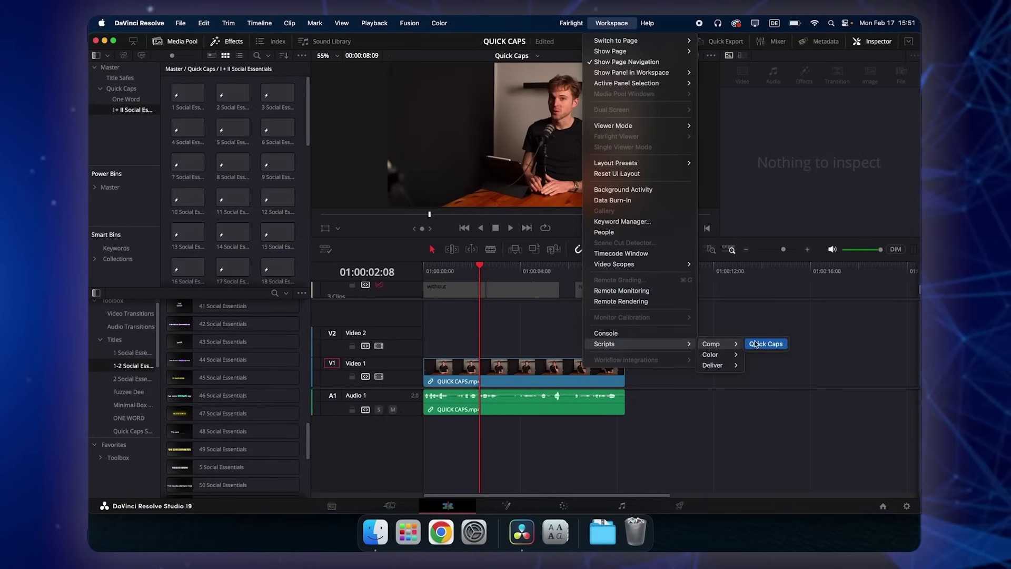
pyautogui.click(767, 344)
pyautogui.moveTo(653, 71); pyautogui.dragTo(743, 64)
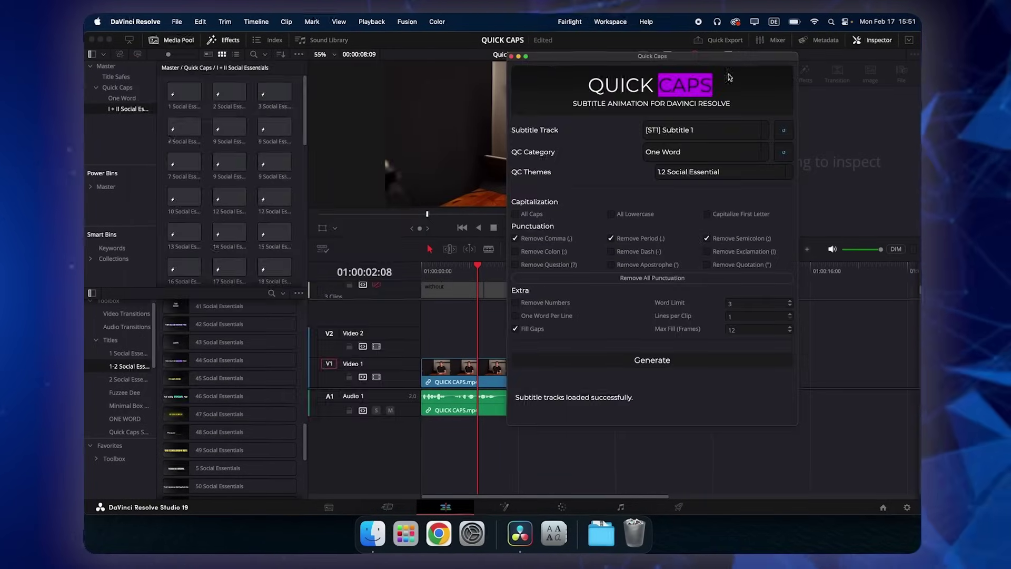
# - Generate I + II Social Essentials subtitles with theme 37 and play them full-screen
pyautogui.click(721, 173)
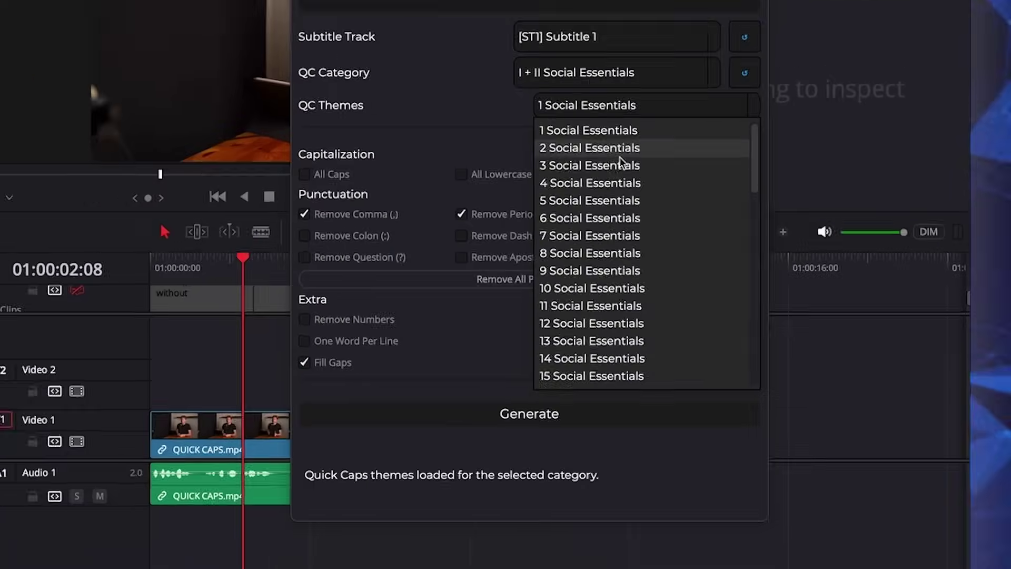
pyautogui.scroll(-5, 708, 208)
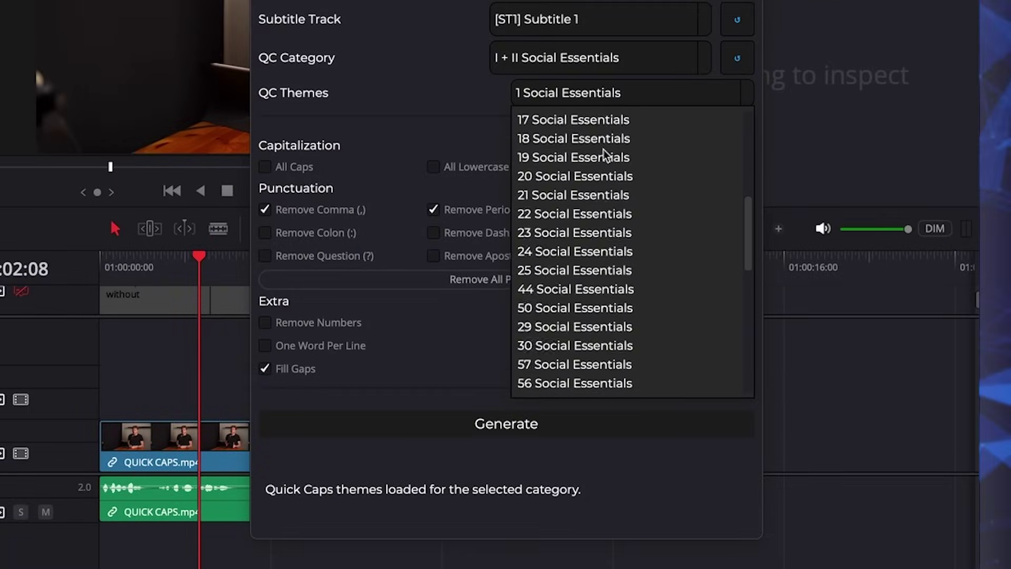
pyautogui.scroll(-8, 606, 157)
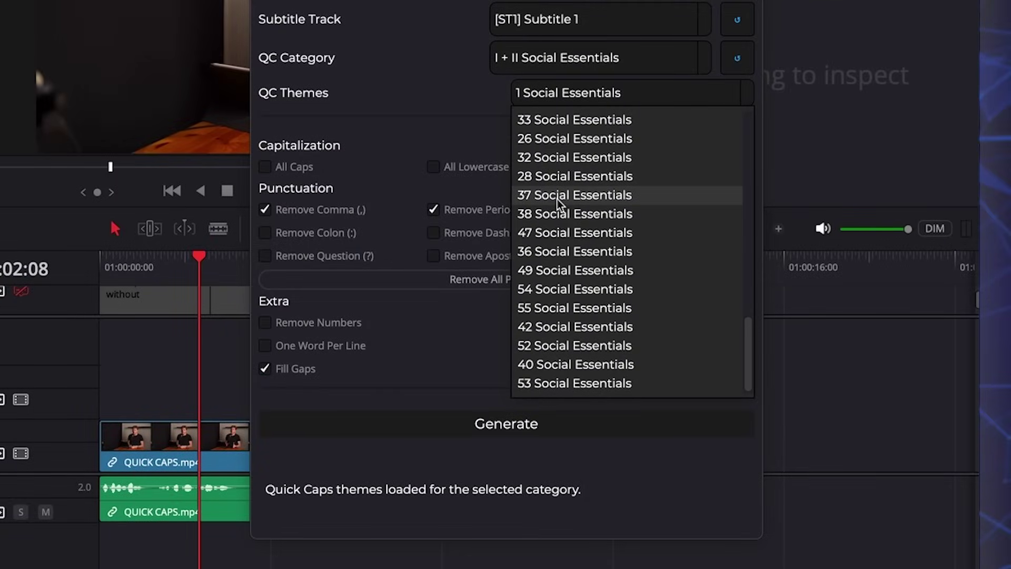
pyautogui.click(560, 200)
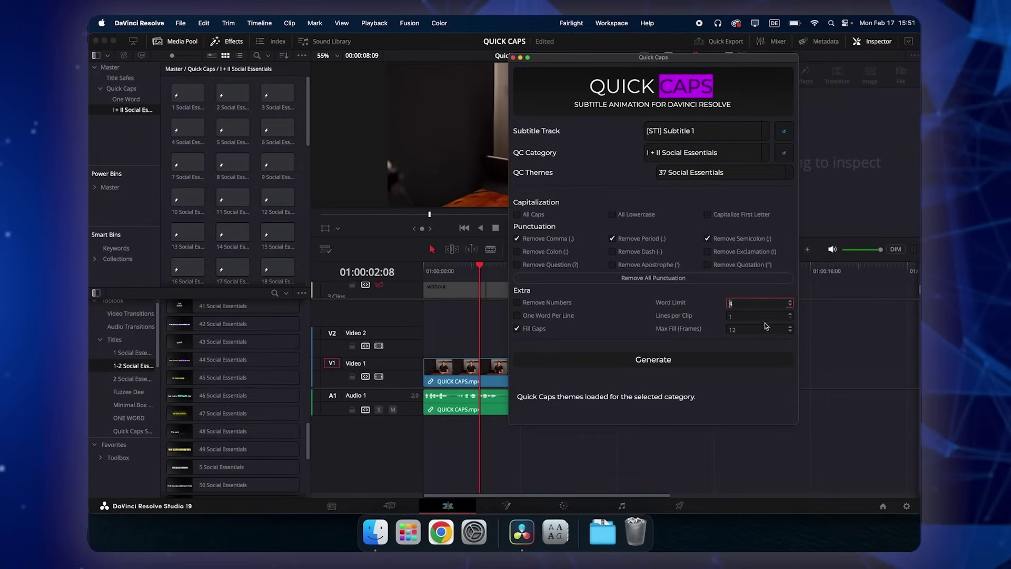
pyautogui.click(689, 362)
pyautogui.click(433, 346)
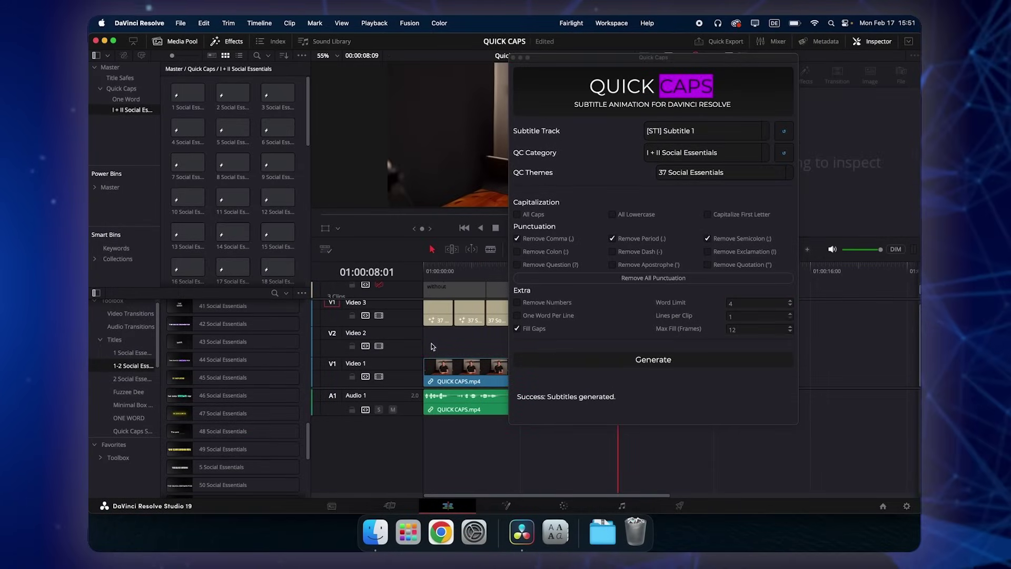
pyautogui.press('super+f')
pyautogui.press('space')
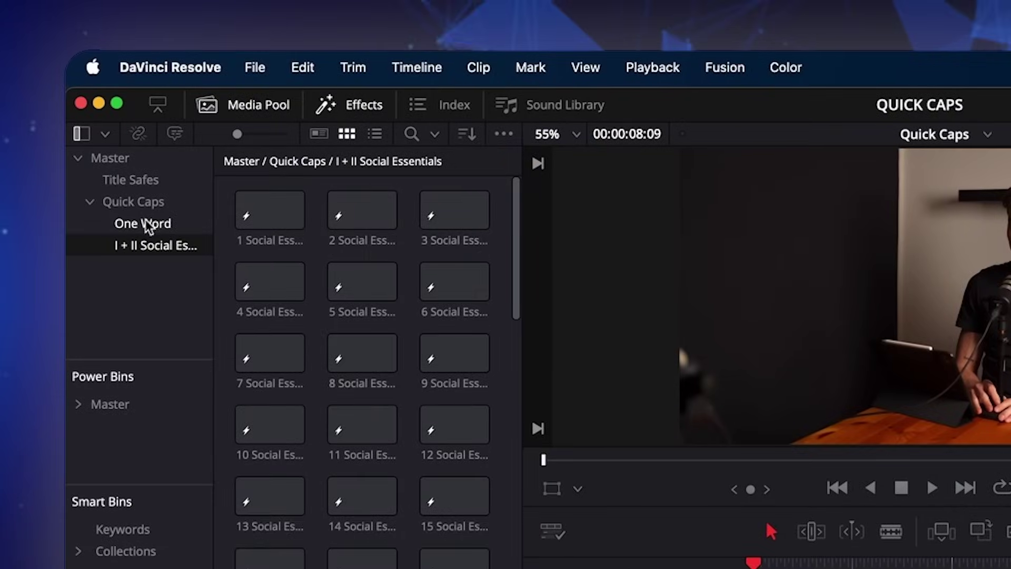
# - Open the One Word bin and preview the 41 Social Essentials title
pyautogui.click(146, 224)
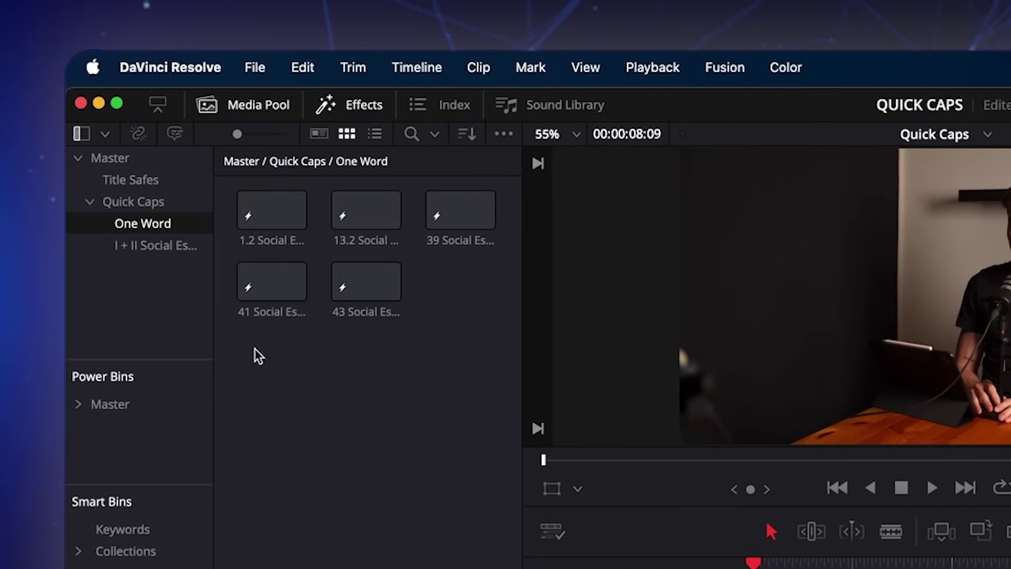
pyautogui.click(265, 291)
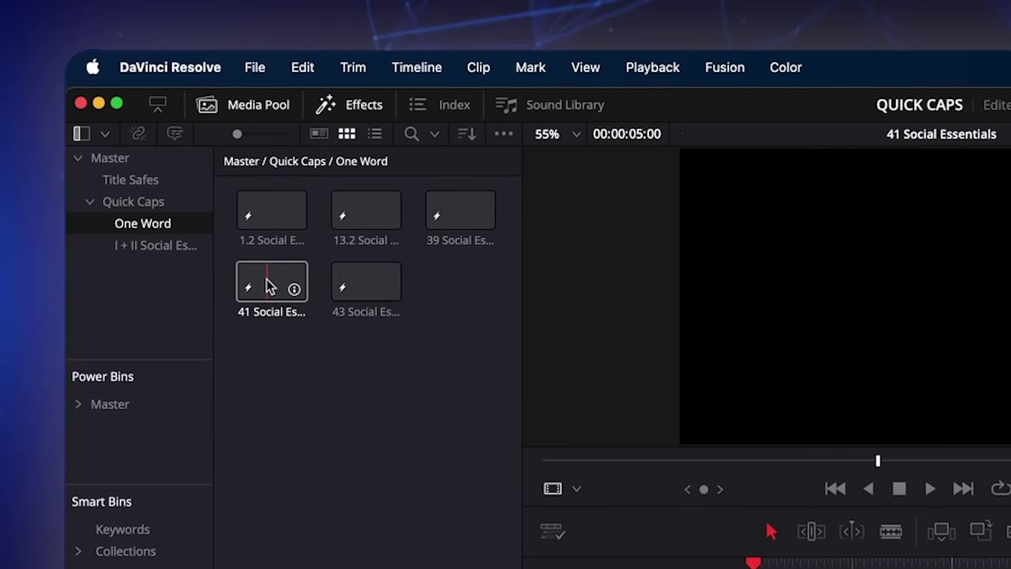
pyautogui.click(261, 409)
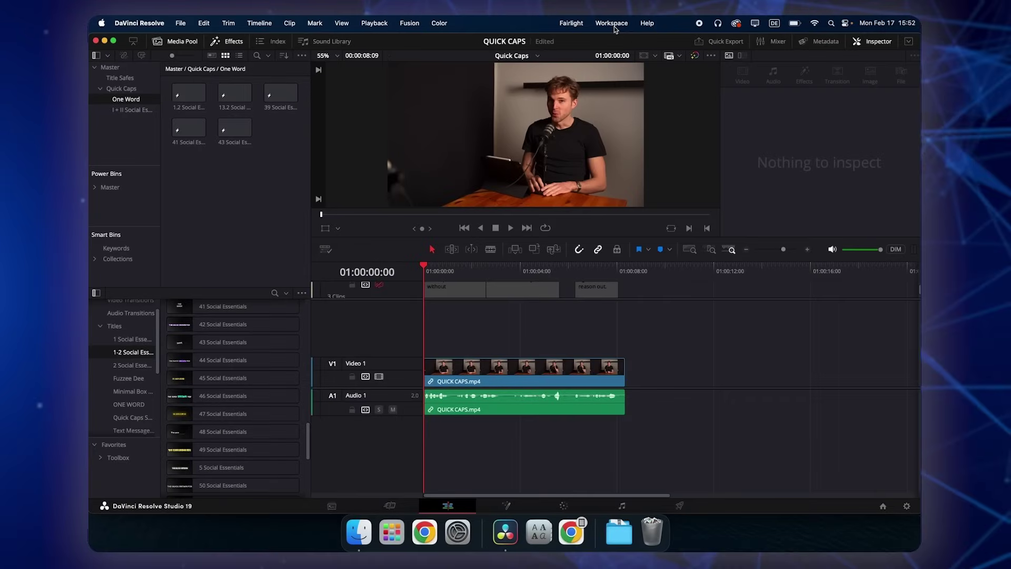
# - Generate One Word subtitles with the 13.2 Social Essential theme and preview them full-screen
pyautogui.click(612, 23)
pyautogui.moveTo(604, 343)
pyautogui.click(778, 349)
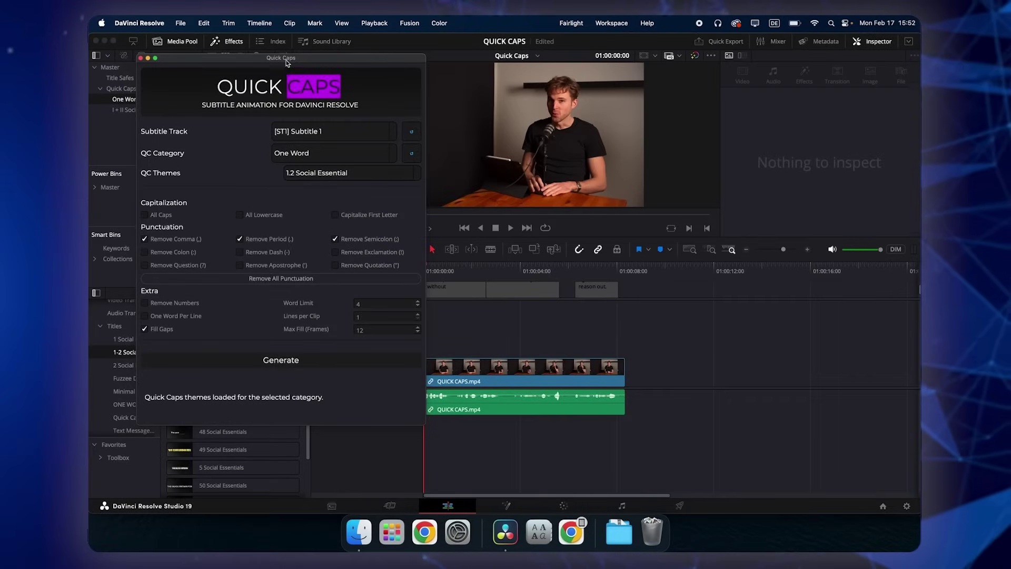
pyautogui.moveTo(287, 62); pyautogui.dragTo(700, 42)
pyautogui.click(730, 151)
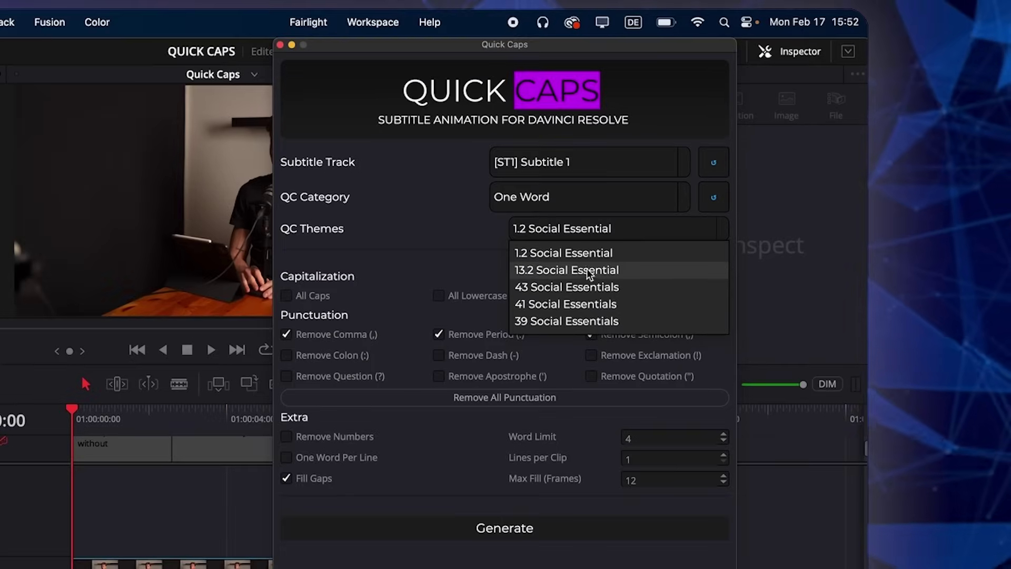
pyautogui.click(587, 272)
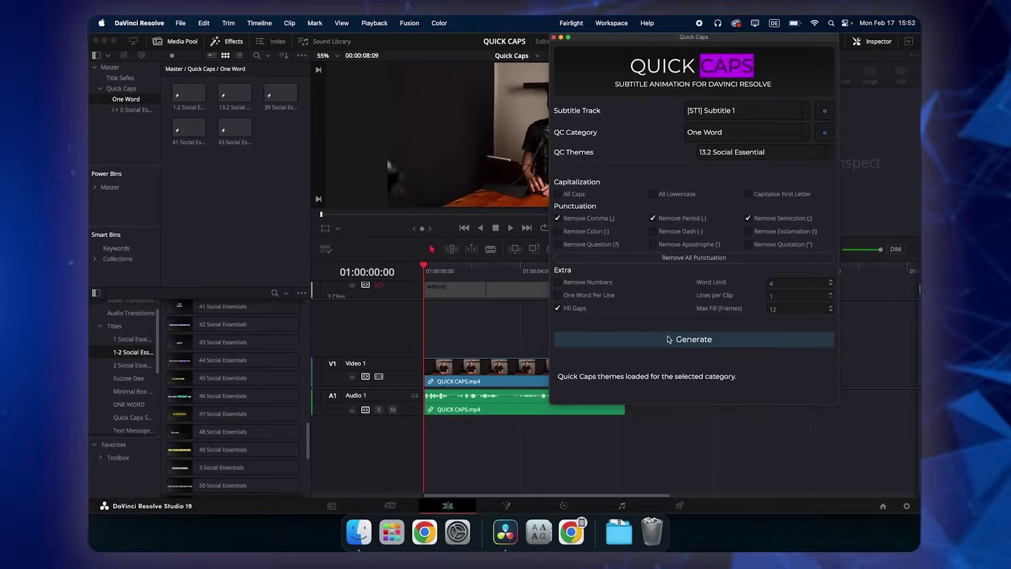
pyautogui.click(668, 339)
pyautogui.press('super+f')
pyautogui.press('space')
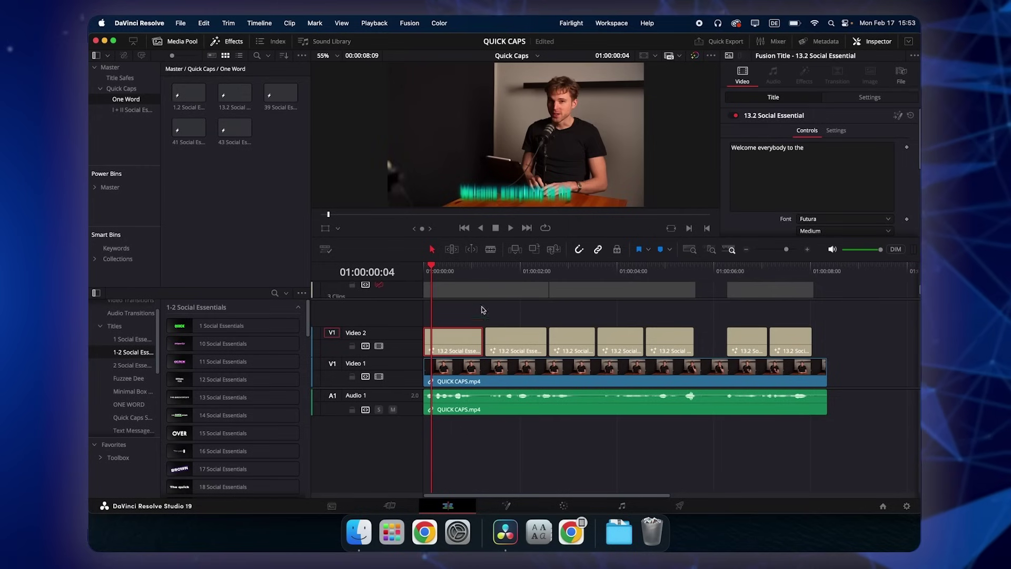
# - Select the first subtitle clip and play through the opening captions
pyautogui.click(475, 297)
pyautogui.moveTo(453, 276)
pyautogui.mouseDown()
pyautogui.moveTo(490, 273)
pyautogui.moveTo(442, 292)
pyautogui.mouseUp()
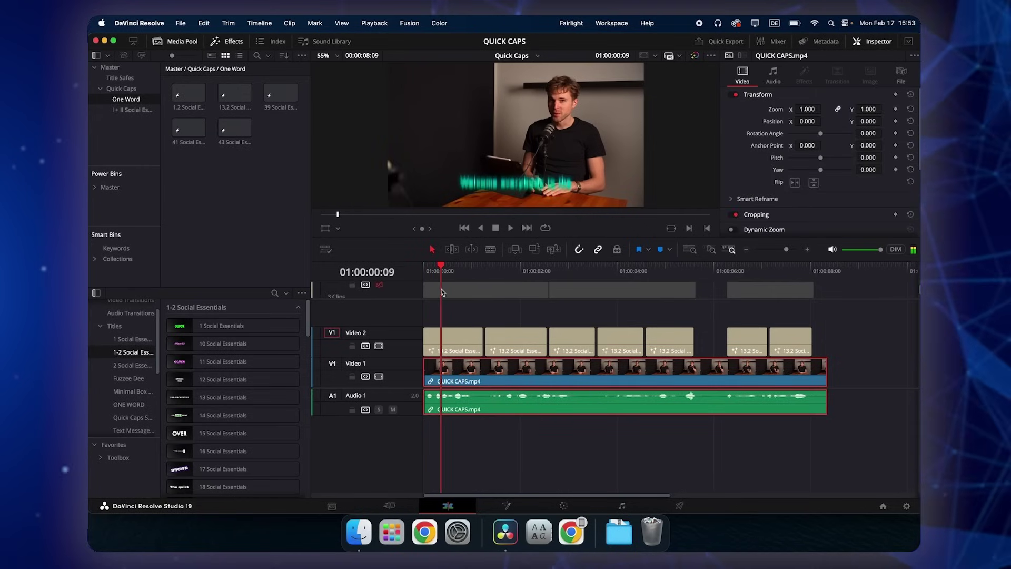
pyautogui.click(452, 346)
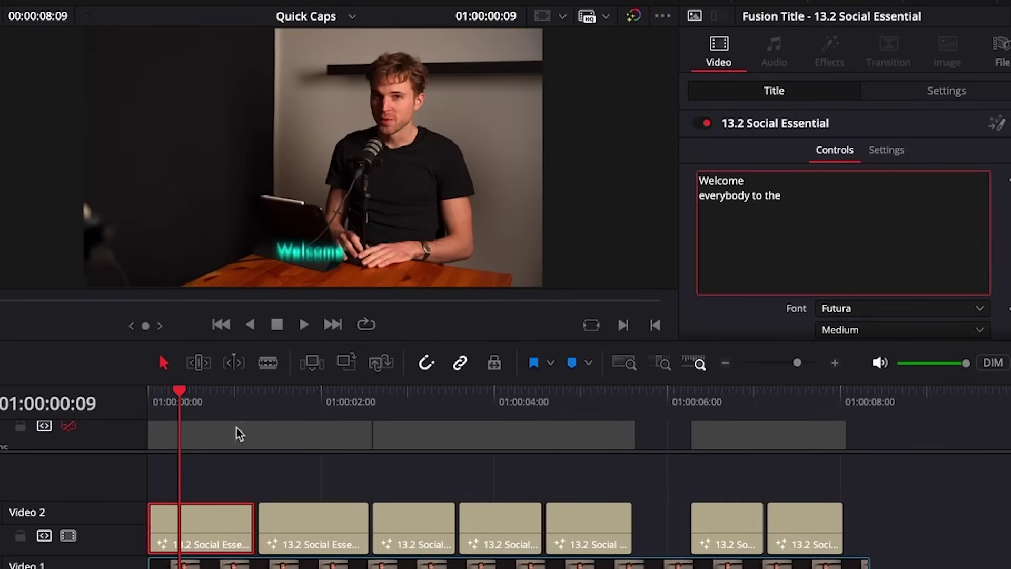
pyautogui.press('space')
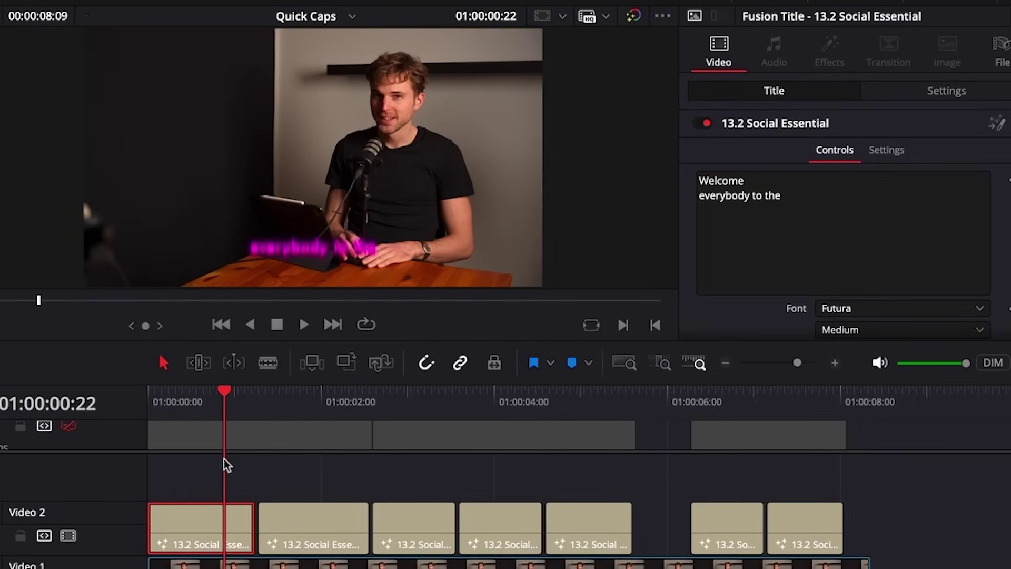
pyautogui.moveTo(222, 418)
pyautogui.mouseDown()
pyautogui.moveTo(205, 409)
pyautogui.moveTo(225, 416)
pyautogui.mouseUp()
# - Break the first caption's text onto new lines and scrub to preview Welcome and everybody animating
pyautogui.click(750, 196)
pyautogui.press('Return')
pyautogui.click(716, 210)
pyautogui.press('Return')
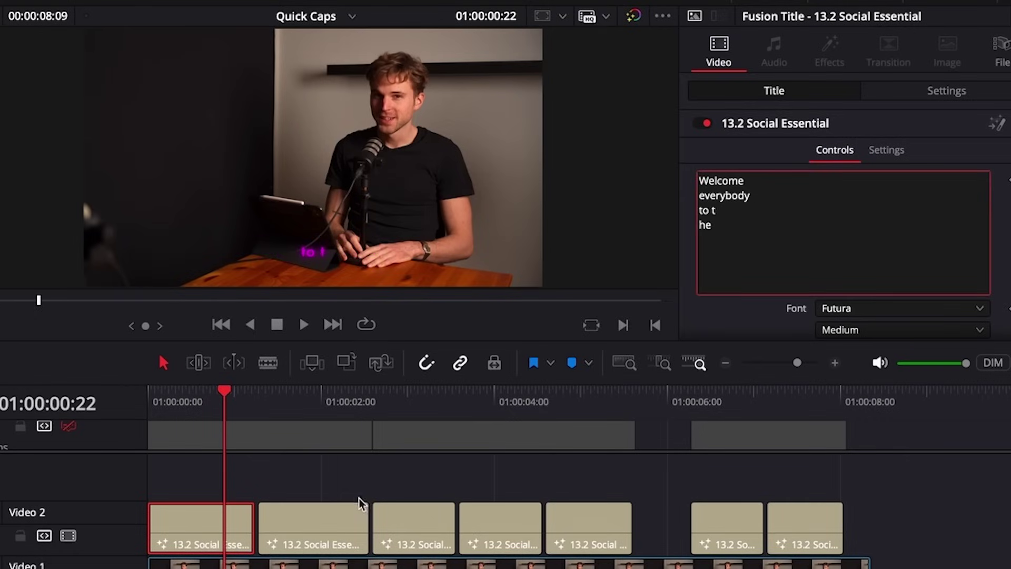
pyautogui.click(188, 411)
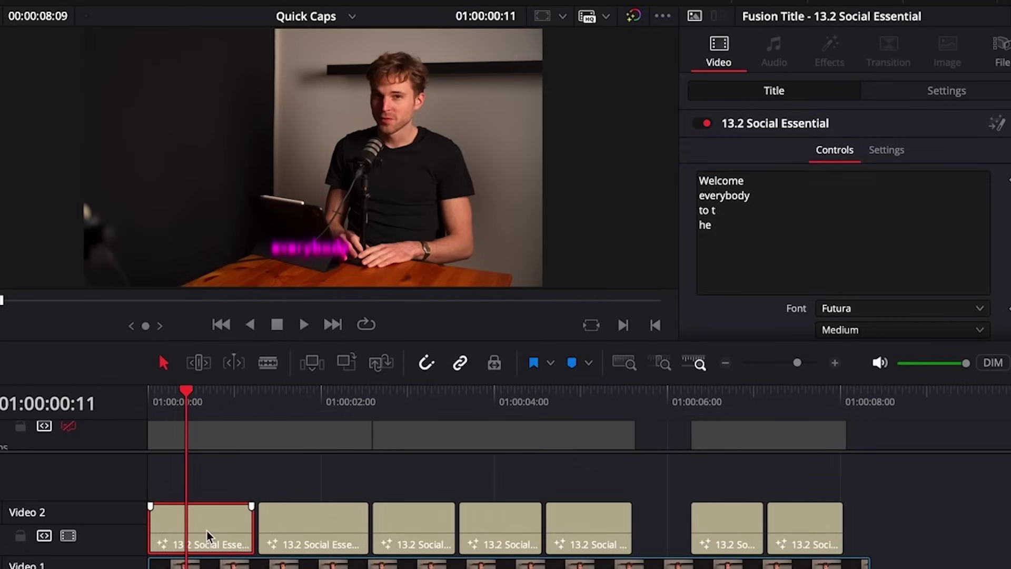
pyautogui.click(733, 182)
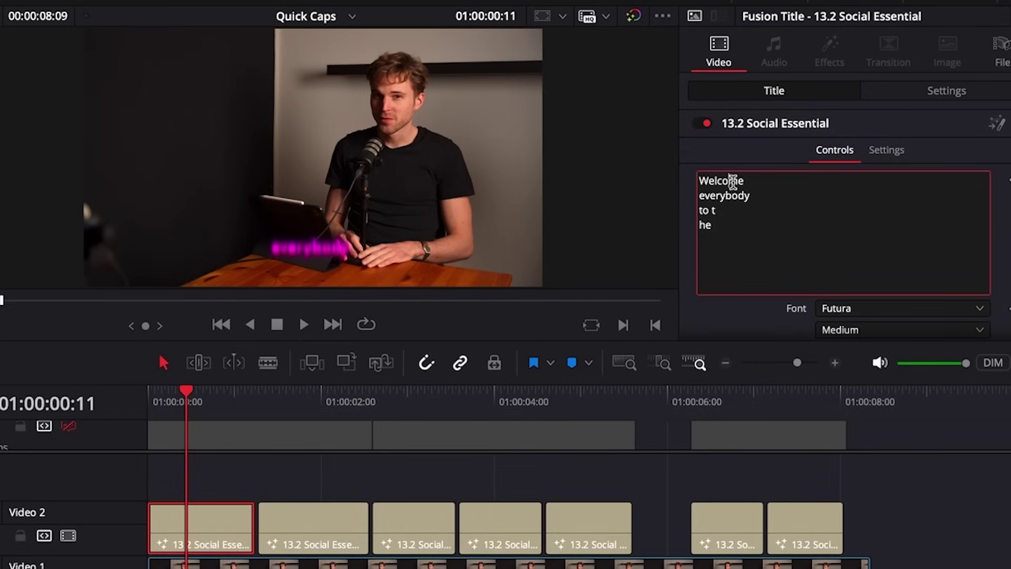
pyautogui.click(160, 403)
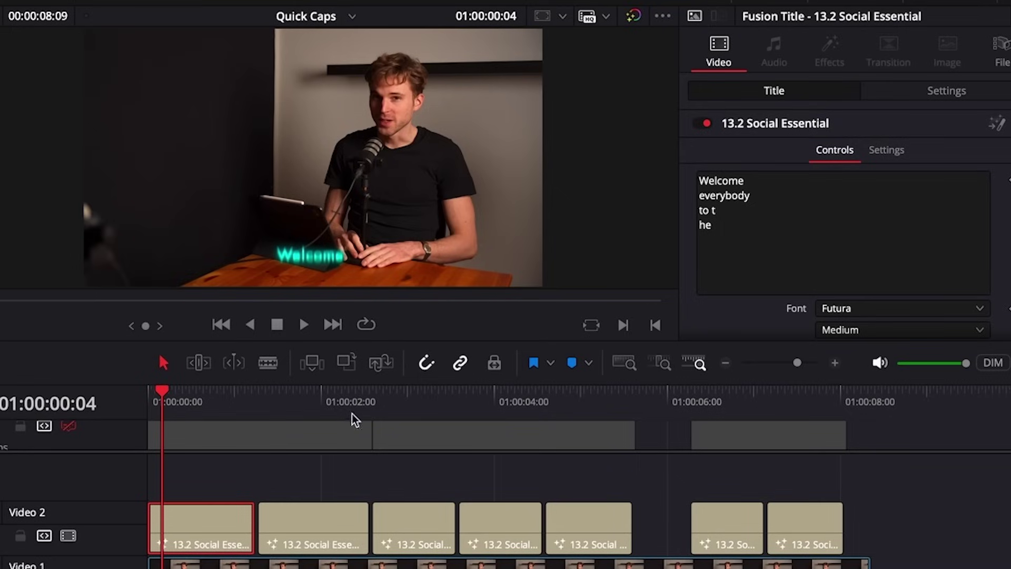
pyautogui.click(180, 404)
pyautogui.click(758, 195)
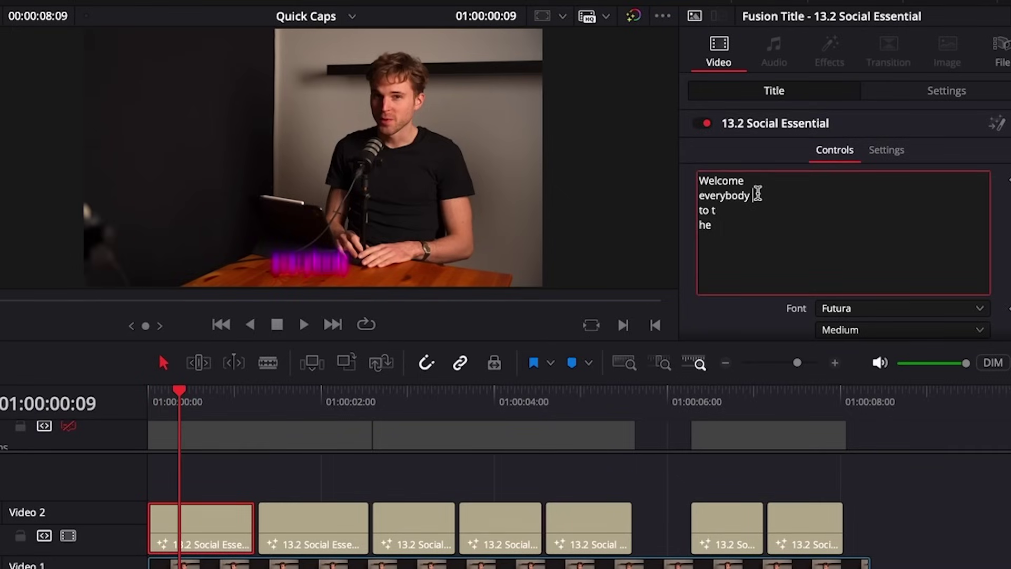
pyautogui.rightClick(114, 541)
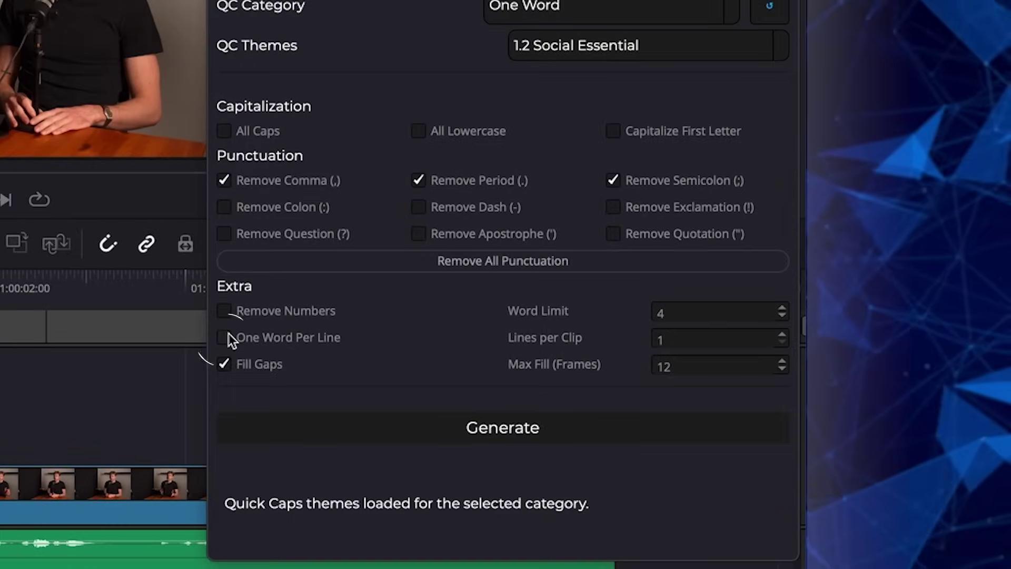
# - Enable One Word Per Line, set Word Limit and Lines per Clip to 5, and generate
pyautogui.click(528, 444)
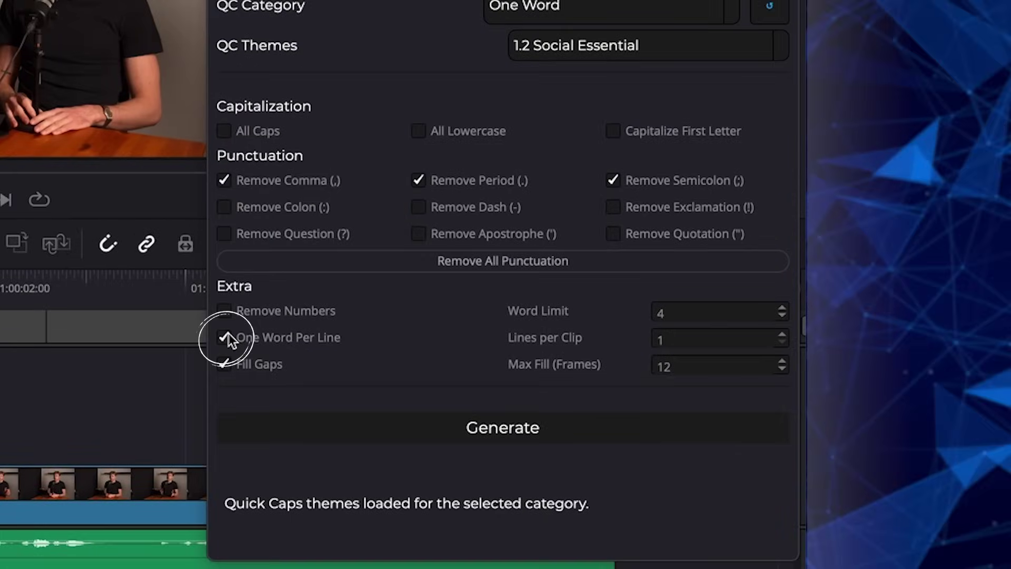
pyautogui.click(783, 308)
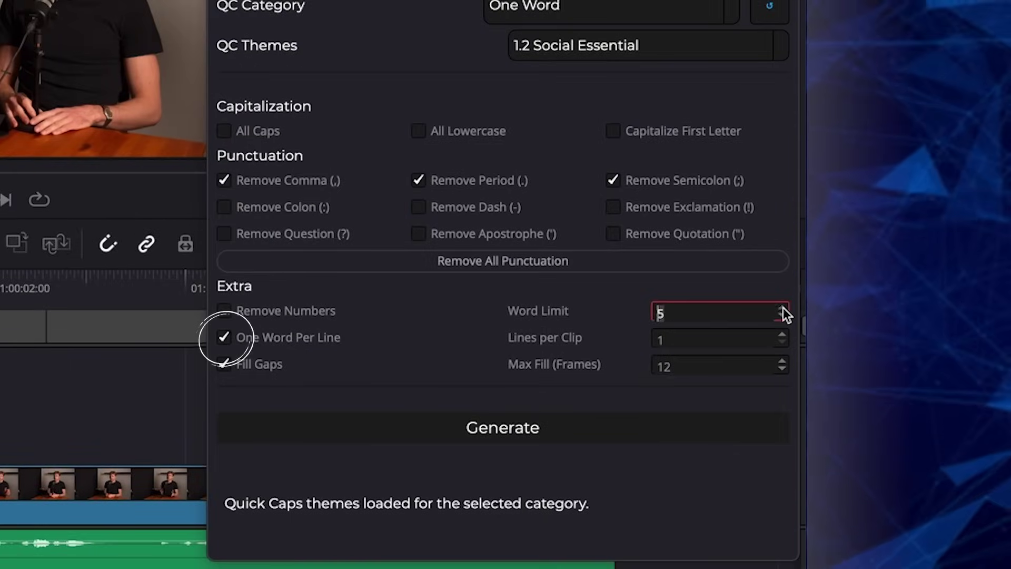
pyautogui.click(783, 335)
pyautogui.click(783, 335)
pyautogui.click(782, 335)
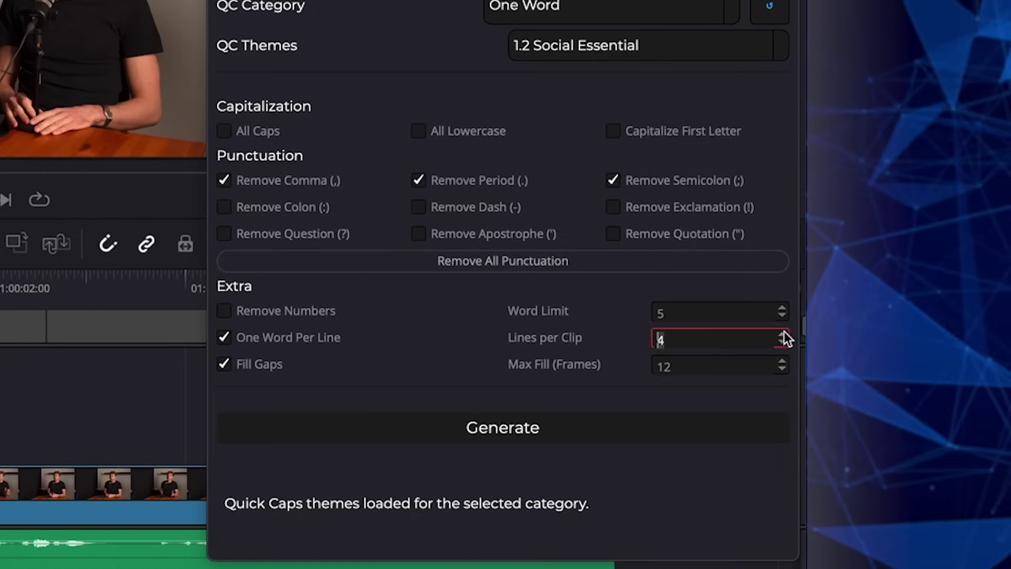
pyautogui.click(786, 335)
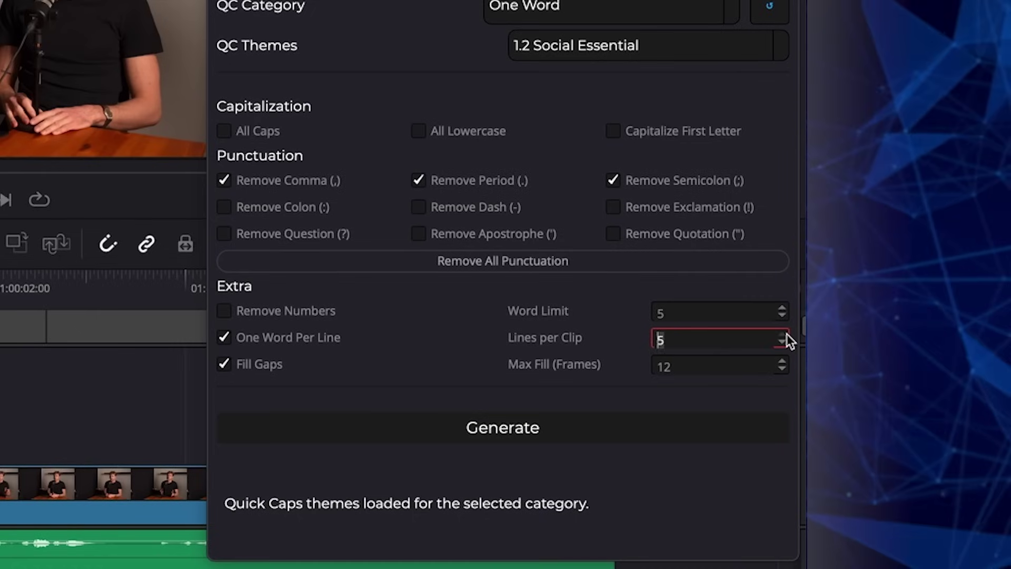
pyautogui.click(695, 314)
pyautogui.click(703, 337)
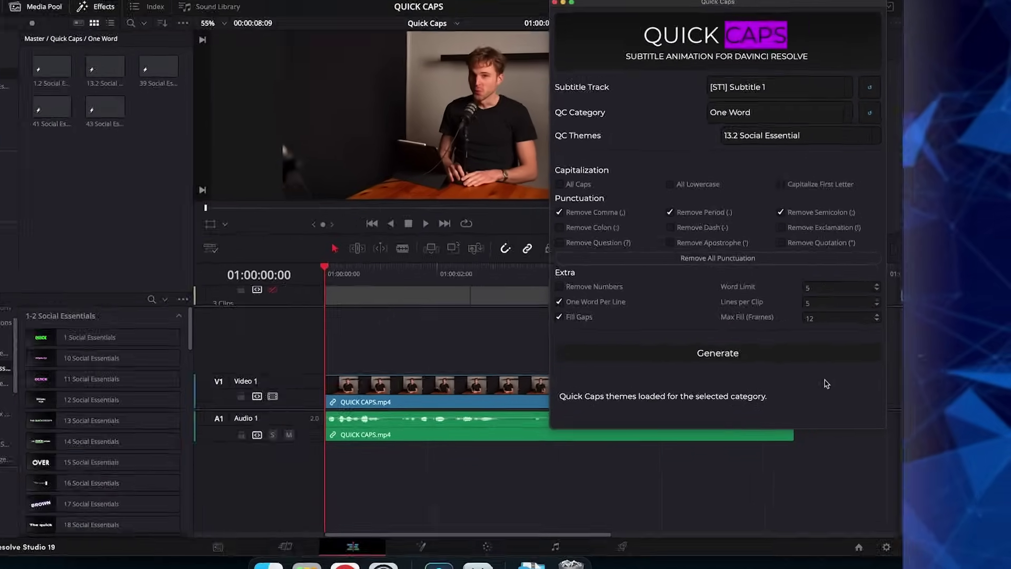
pyautogui.click(698, 352)
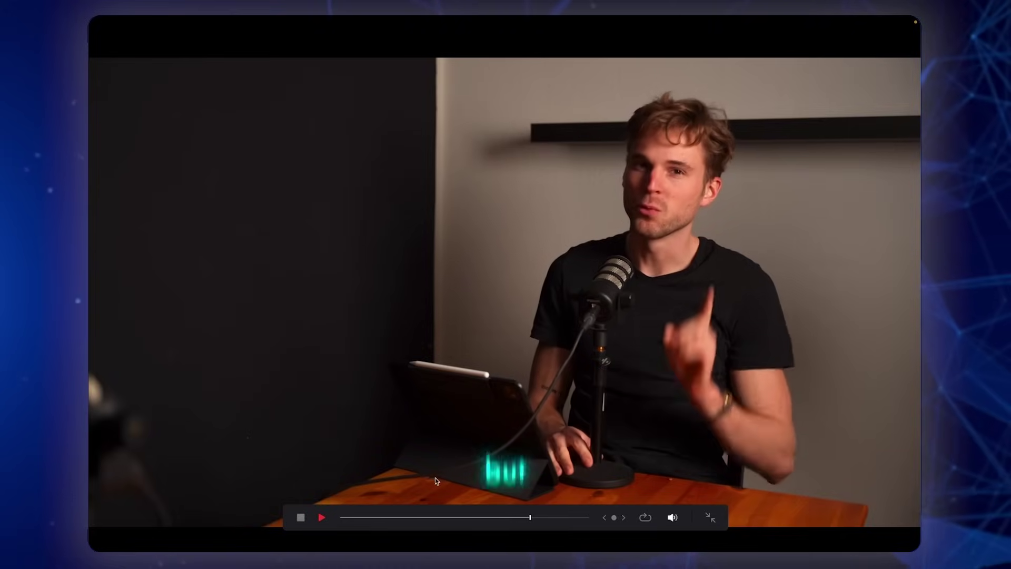
pyautogui.press('Escape')
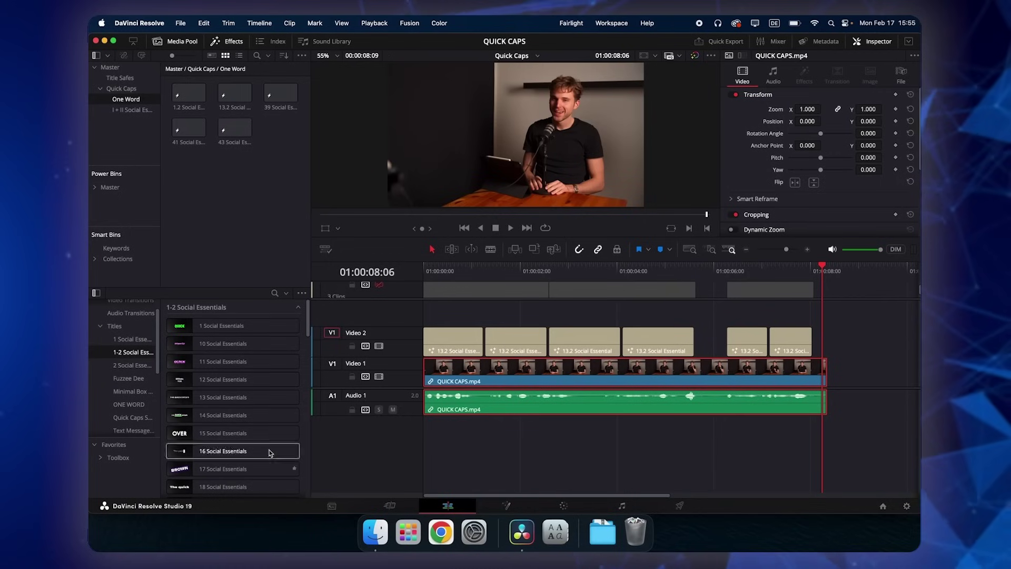
# - Switch to the podcast project from the Project Manager
pyautogui.click(121, 110)
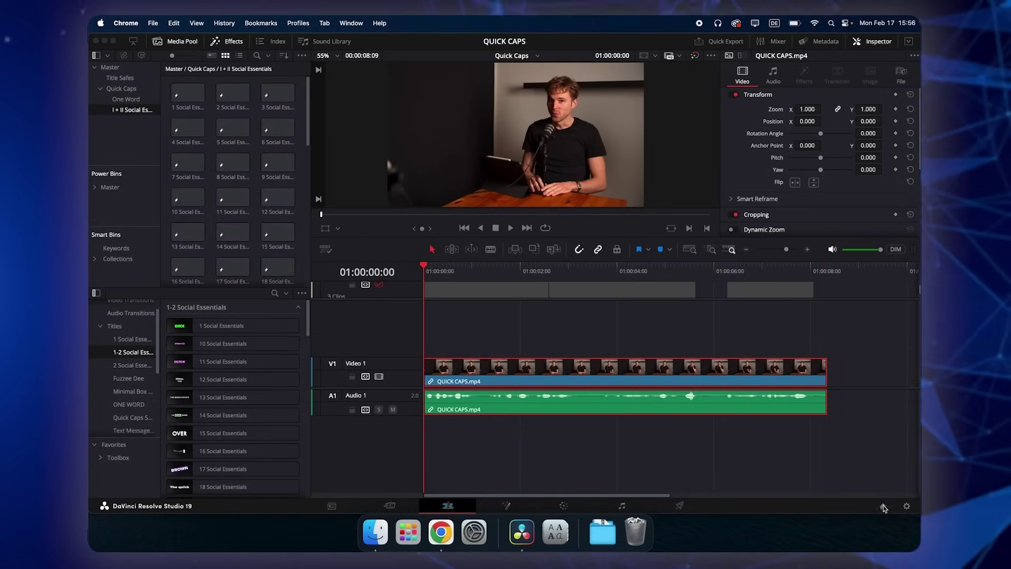
pyautogui.click(883, 506)
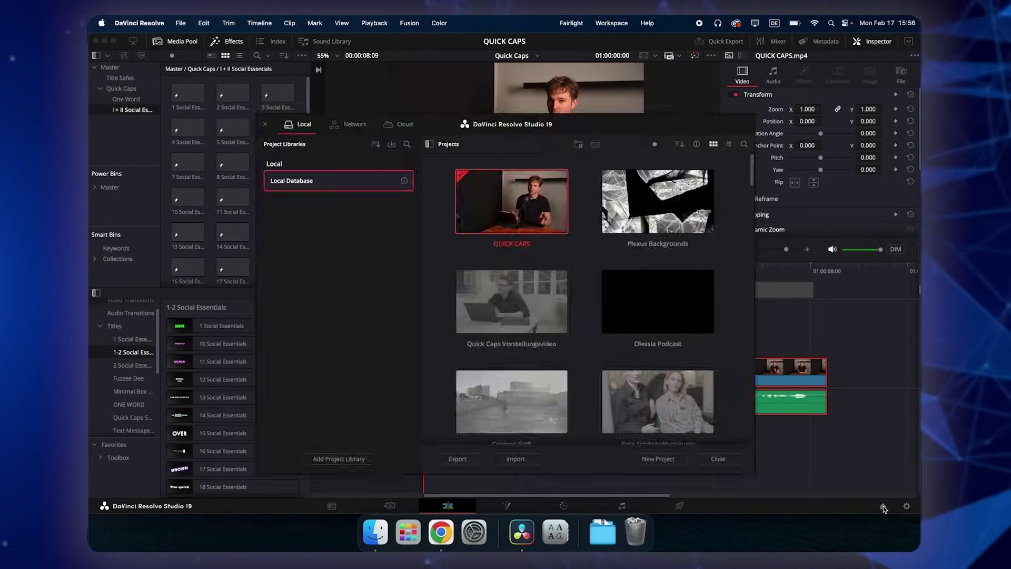
pyautogui.doubleClick(651, 321)
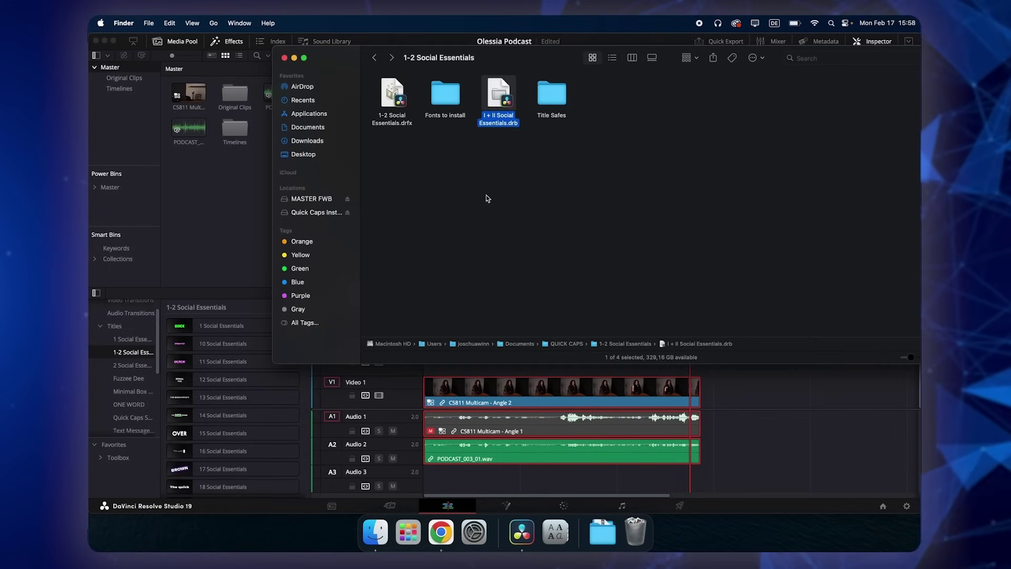
# - Import the Social Essentials .drb bin file and open the imported Quick Caps bin
pyautogui.doubleClick(498, 102)
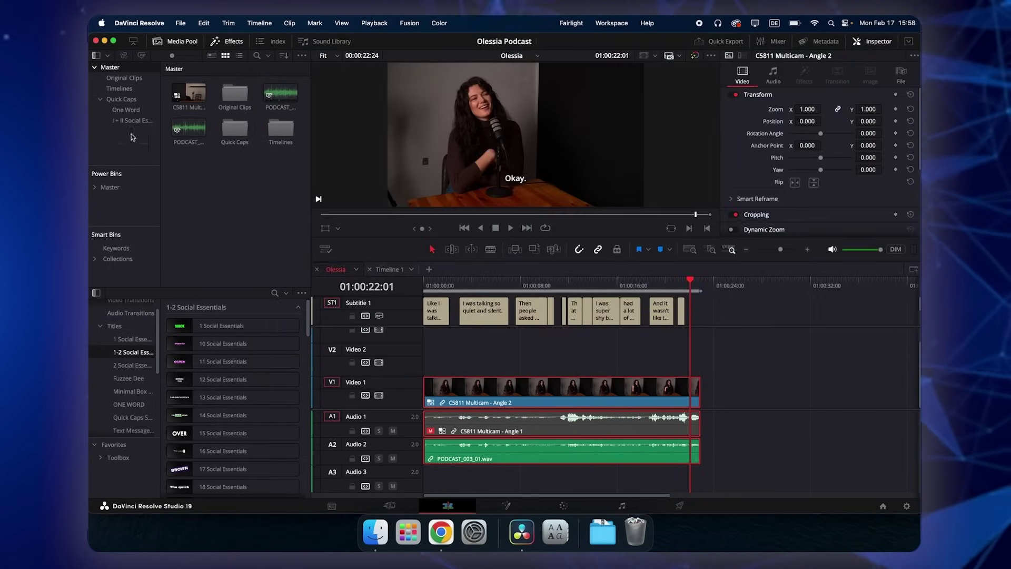
pyautogui.click(122, 99)
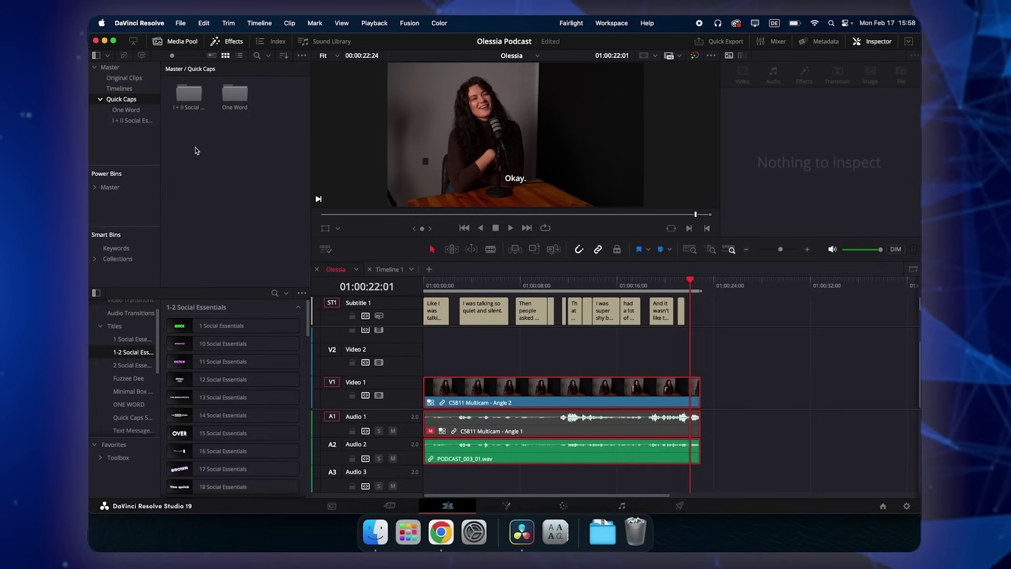
pyautogui.click(611, 23)
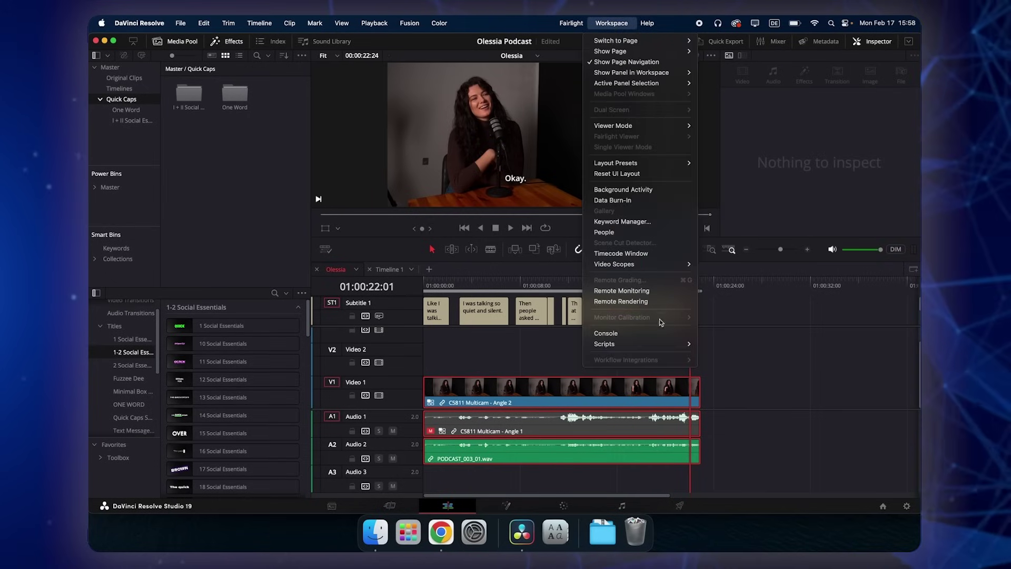
# - Launch the Quick Caps script from Workspace > Scripts and move its window over the viewer
pyautogui.moveTo(680, 343)
pyautogui.click(719, 350)
pyautogui.moveTo(344, 65); pyautogui.dragTo(581, 62)
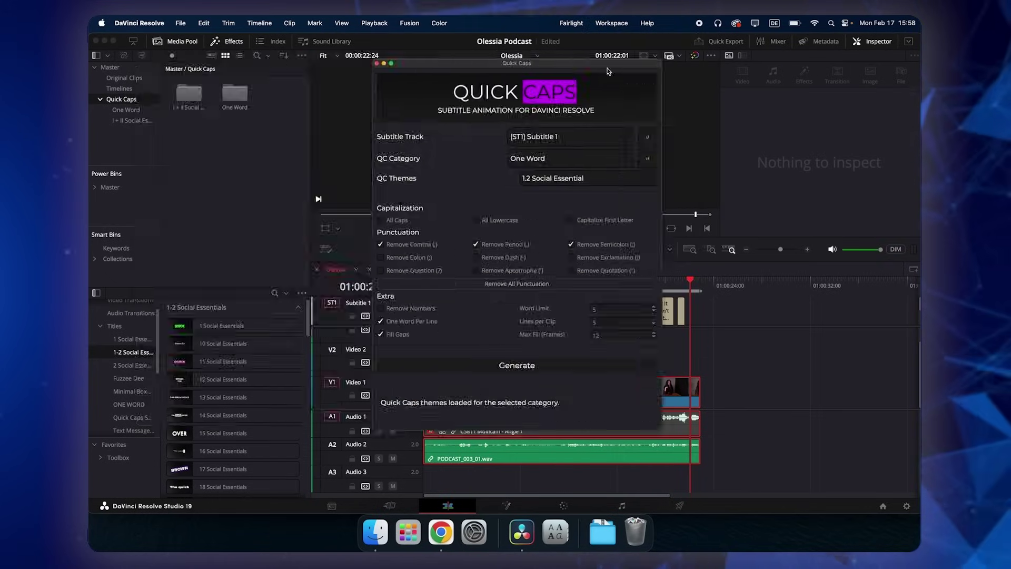
pyautogui.click(195, 155)
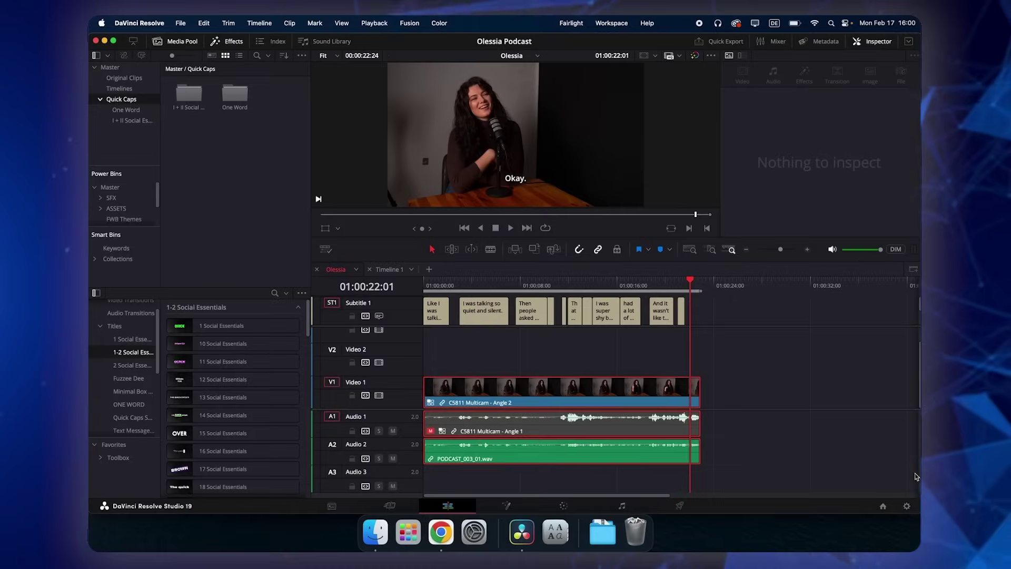
# - Open the Quick Caps Vorstellungsvideo project from the Project Manager
pyautogui.click(884, 507)
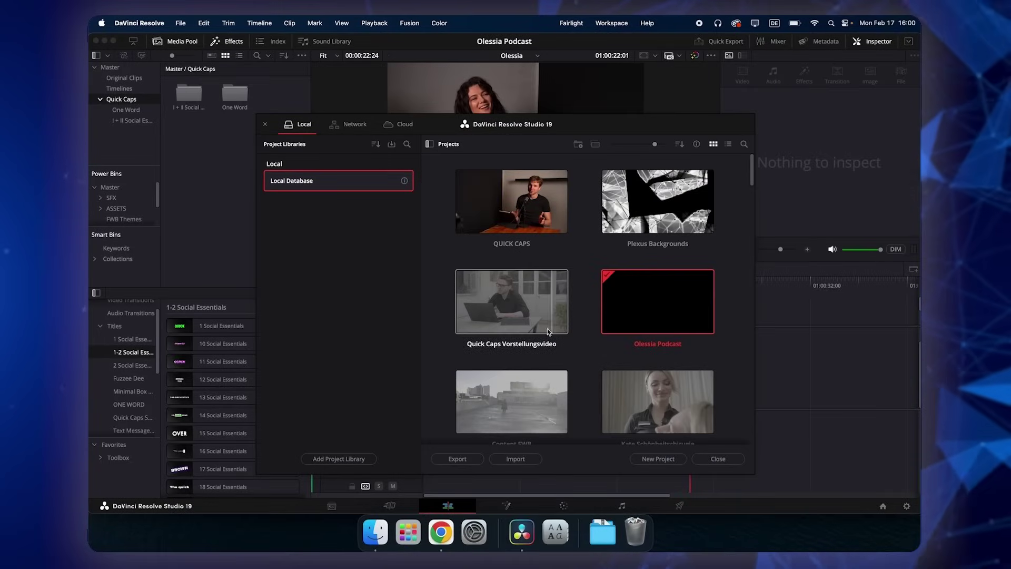
pyautogui.doubleClick(511, 301)
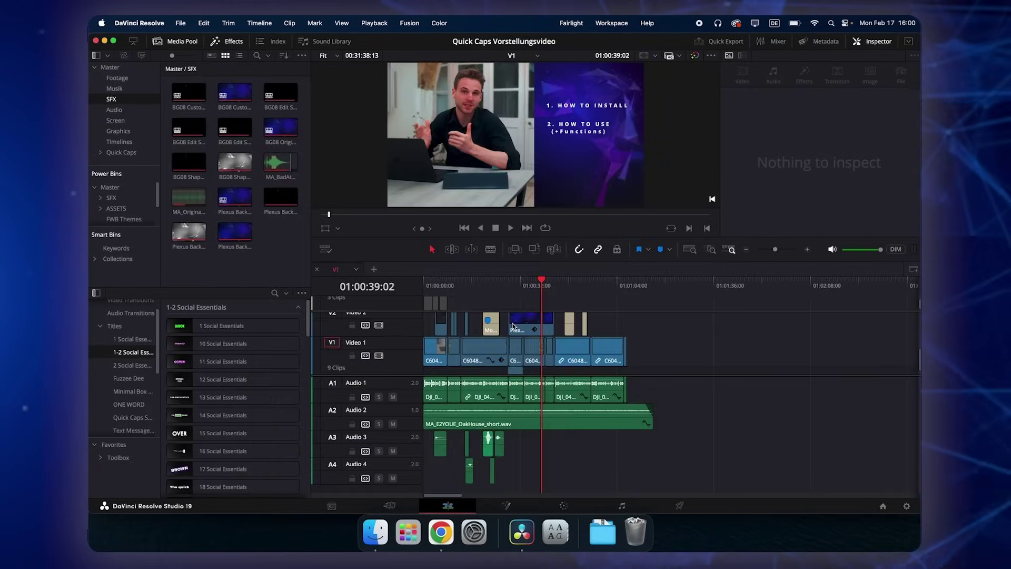
pyautogui.click(503, 348)
pyautogui.click(508, 287)
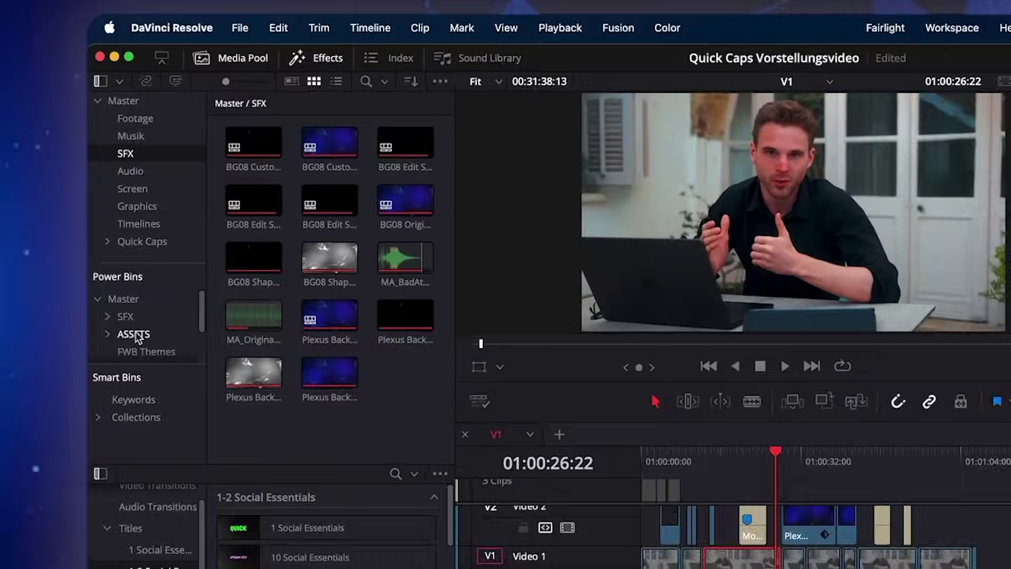
# - Copy the Quick Caps copy Power Bin into the project's Master bins
pyautogui.click(134, 302)
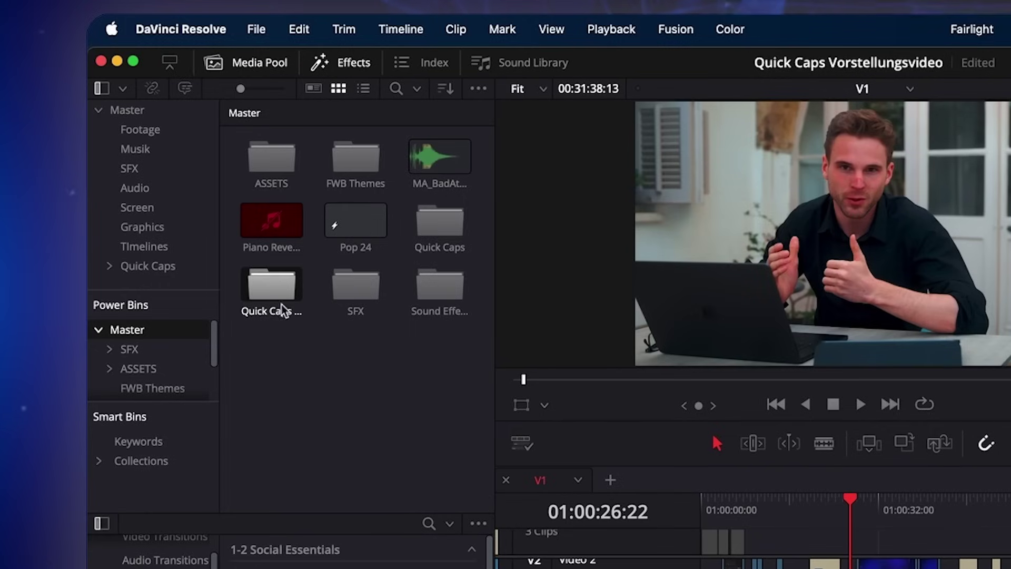
pyautogui.doubleClick(276, 295)
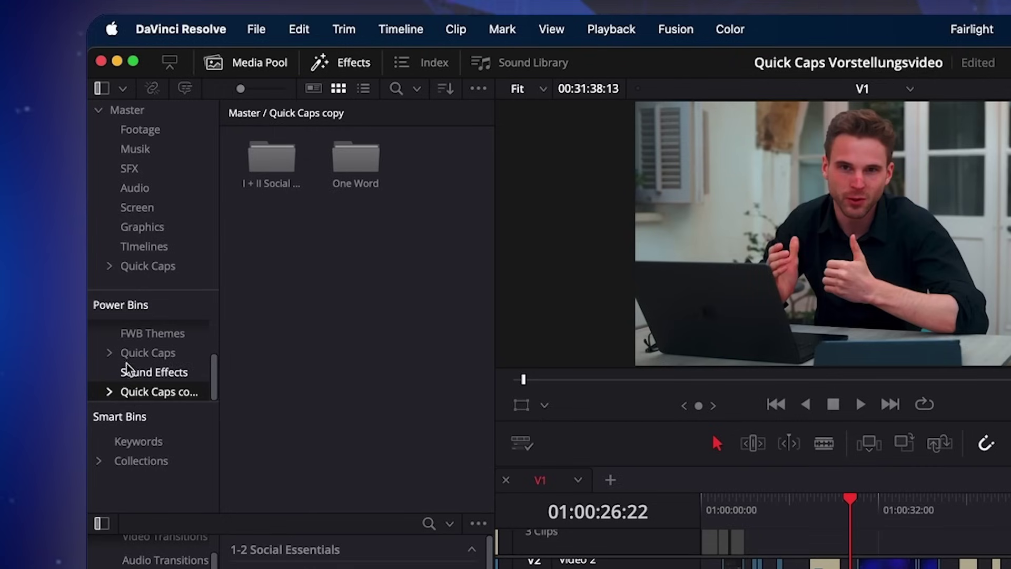
pyautogui.moveTo(142, 343); pyautogui.dragTo(132, 115)
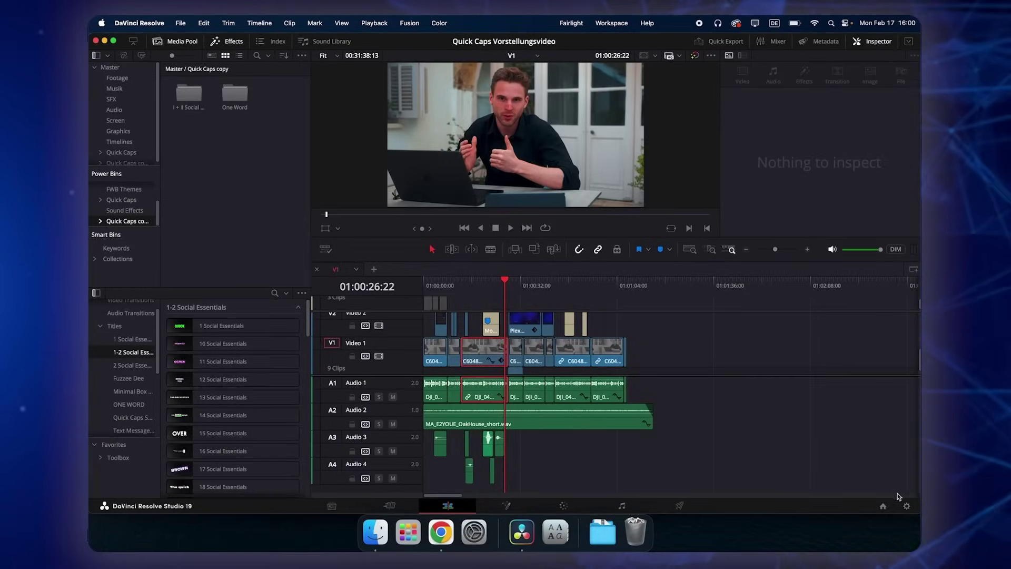
# - Reopen the podcast project and check the Media Pool's Show Power Bins option
pyautogui.click(883, 507)
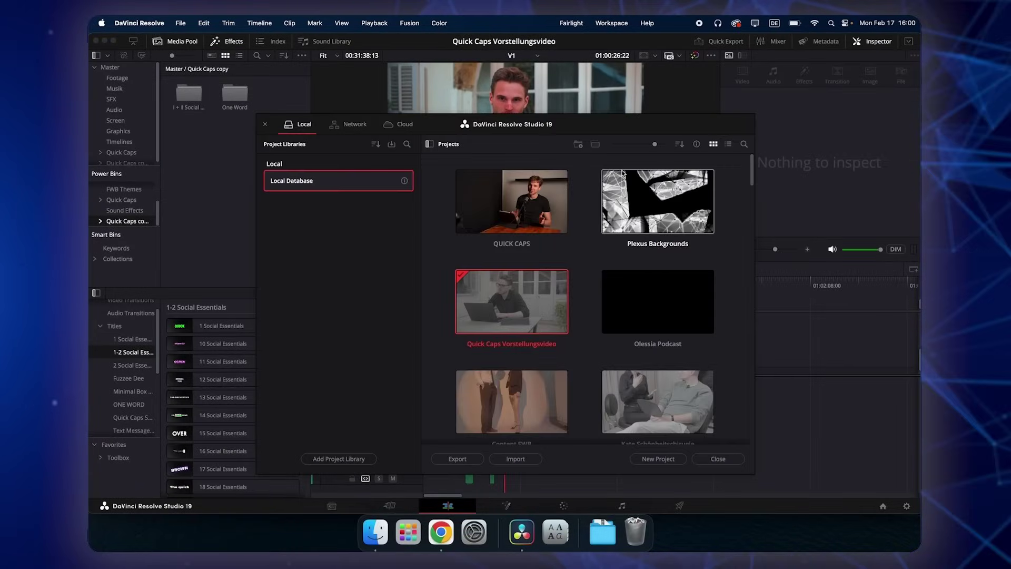
pyautogui.doubleClick(630, 298)
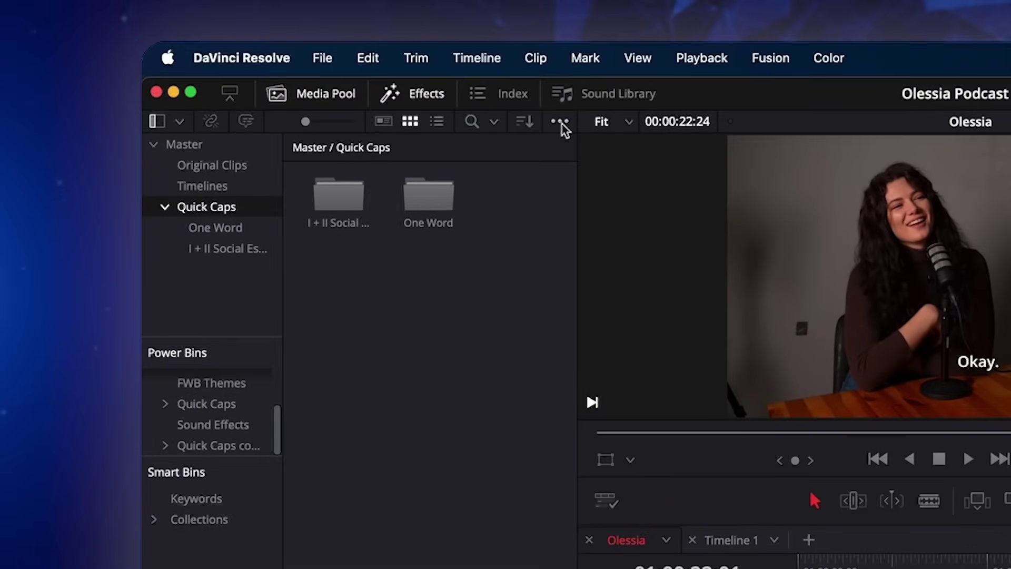
pyautogui.click(302, 56)
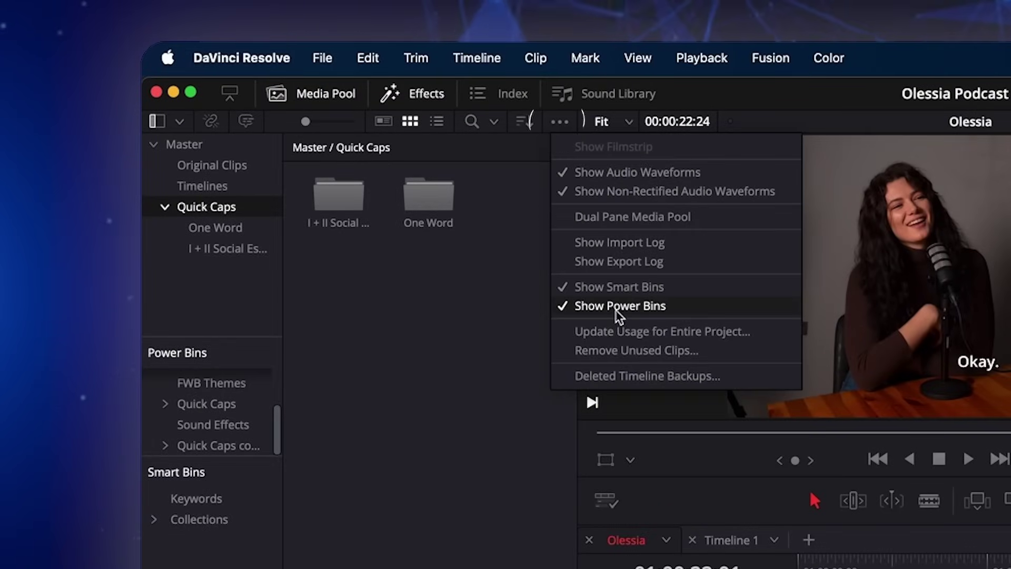
pyautogui.click(451, 362)
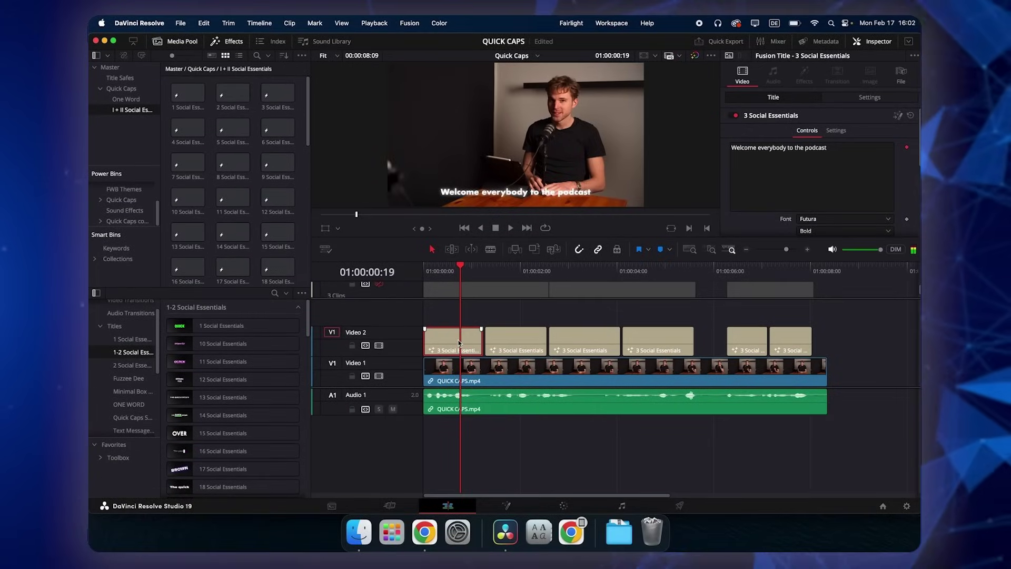
# - Make the caption title bright green and save it into the Social Essentials bin as TEST
pyautogui.scroll(-4, 841, 146)
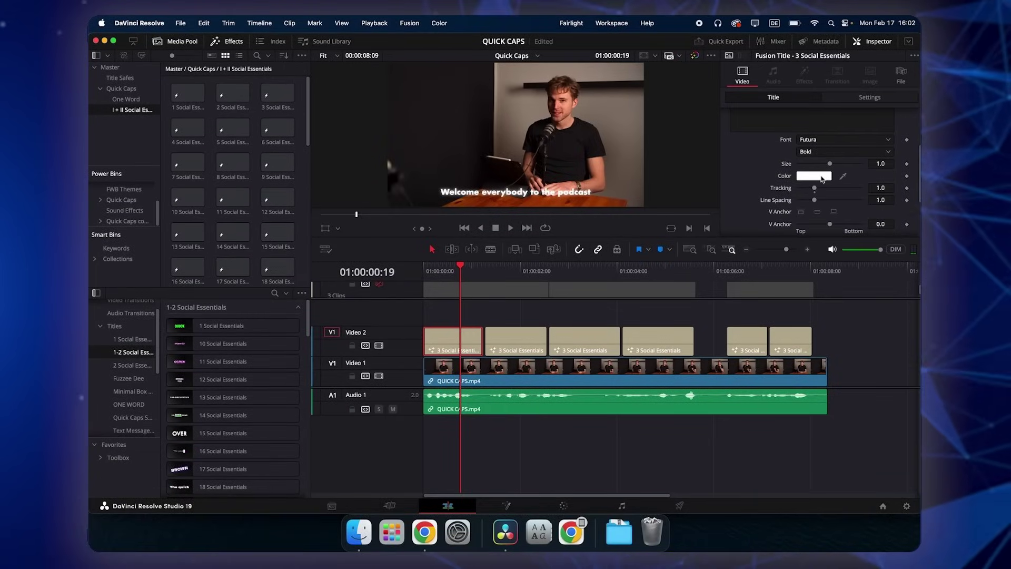
pyautogui.click(823, 179)
pyautogui.click(802, 273)
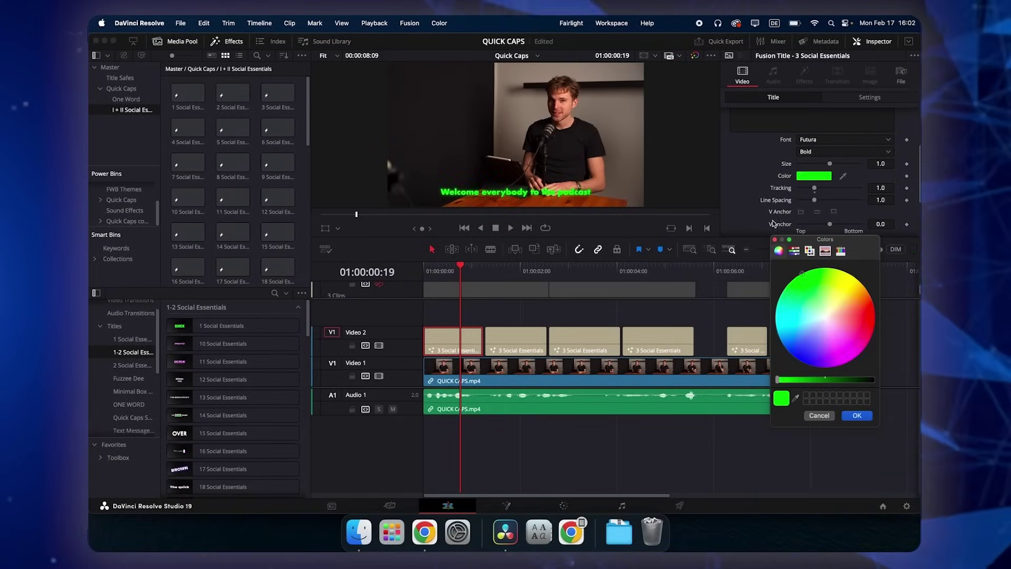
pyautogui.click(857, 416)
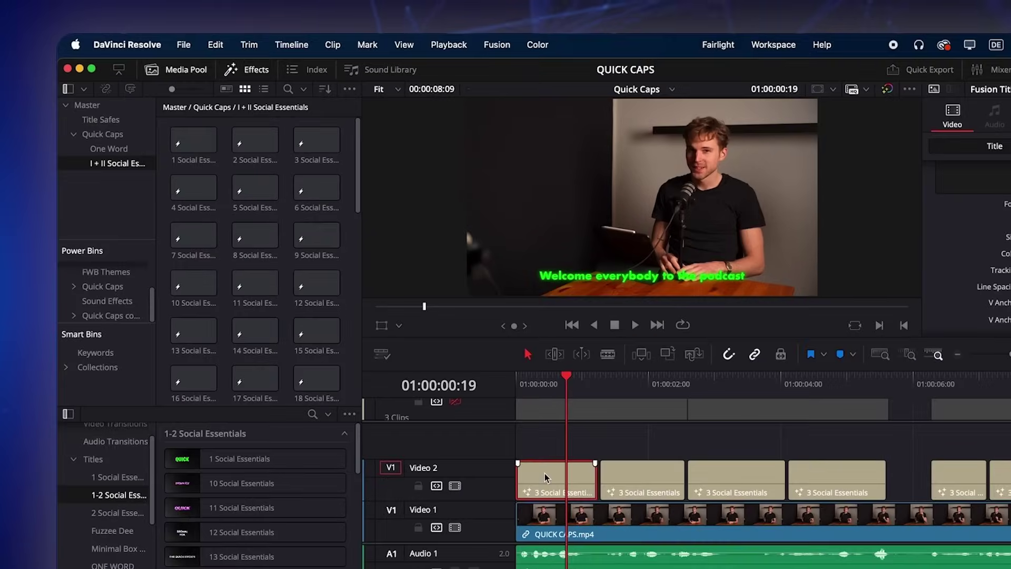
pyautogui.moveTo(444, 336); pyautogui.dragTo(227, 159)
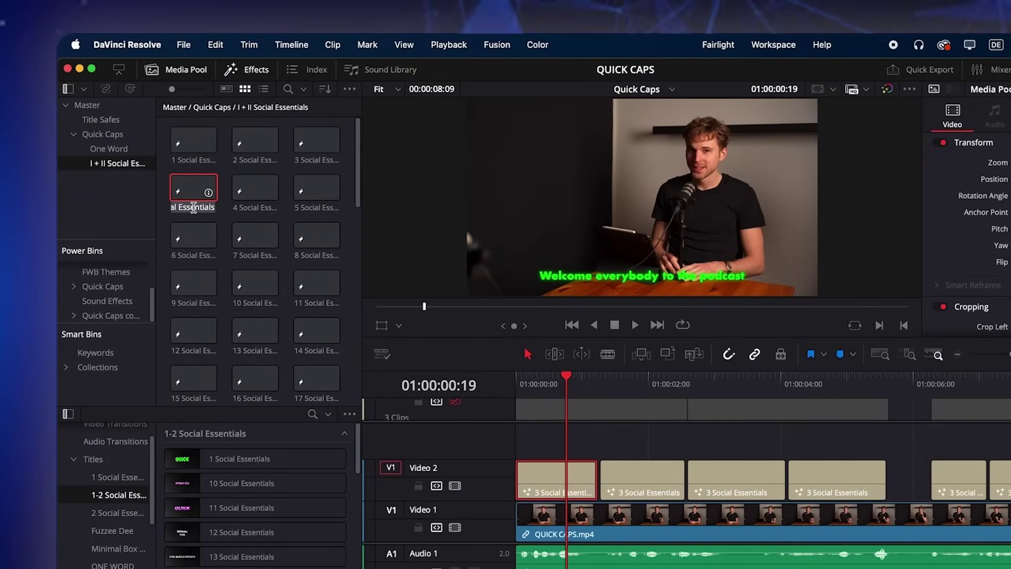
pyautogui.press('Return')
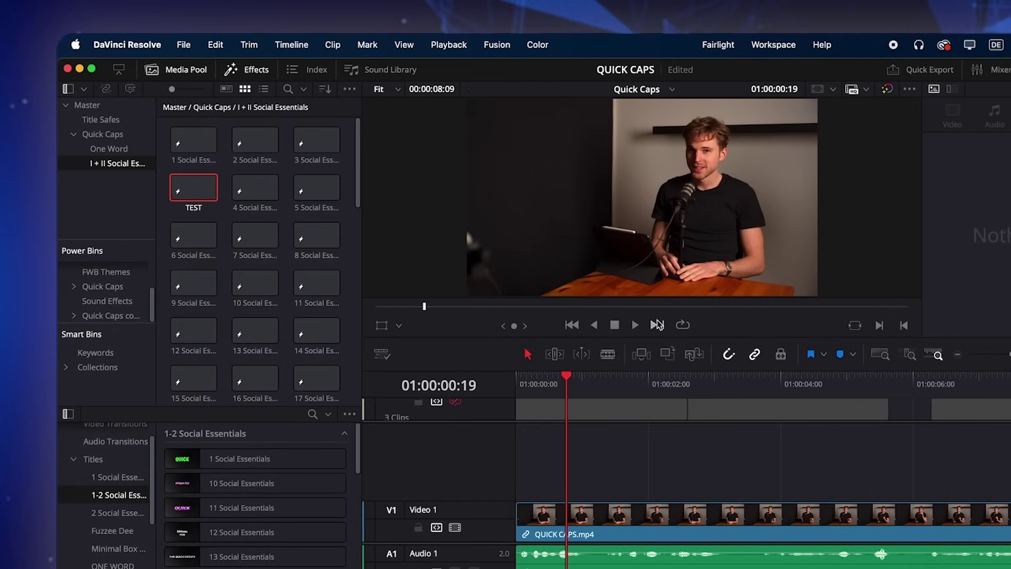
# - Generate Quick Caps subtitles with the I + II Social Essentials TEST theme and preview them
pyautogui.click(773, 45)
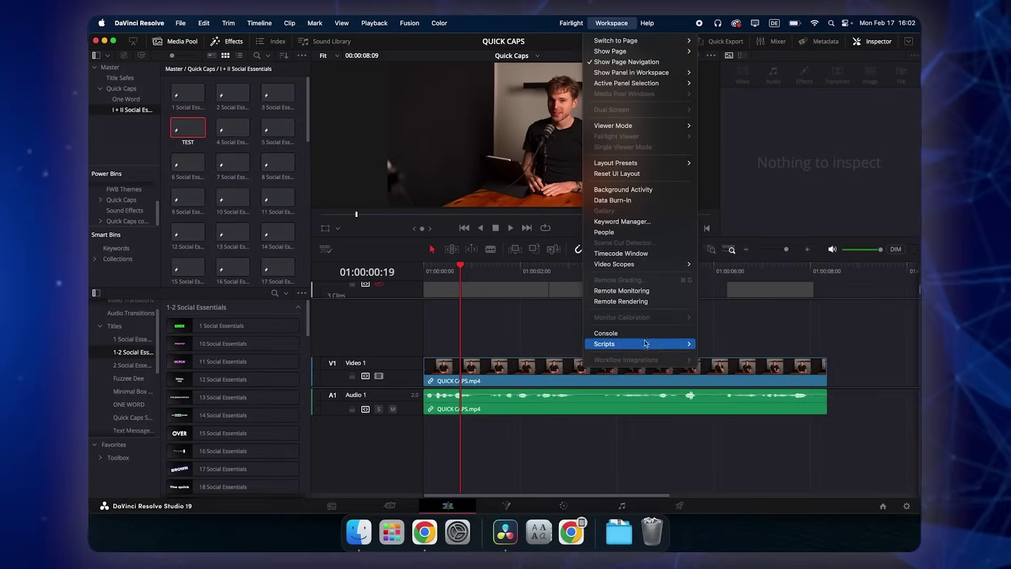
pyautogui.click(769, 344)
pyautogui.click(339, 171)
pyautogui.click(348, 172)
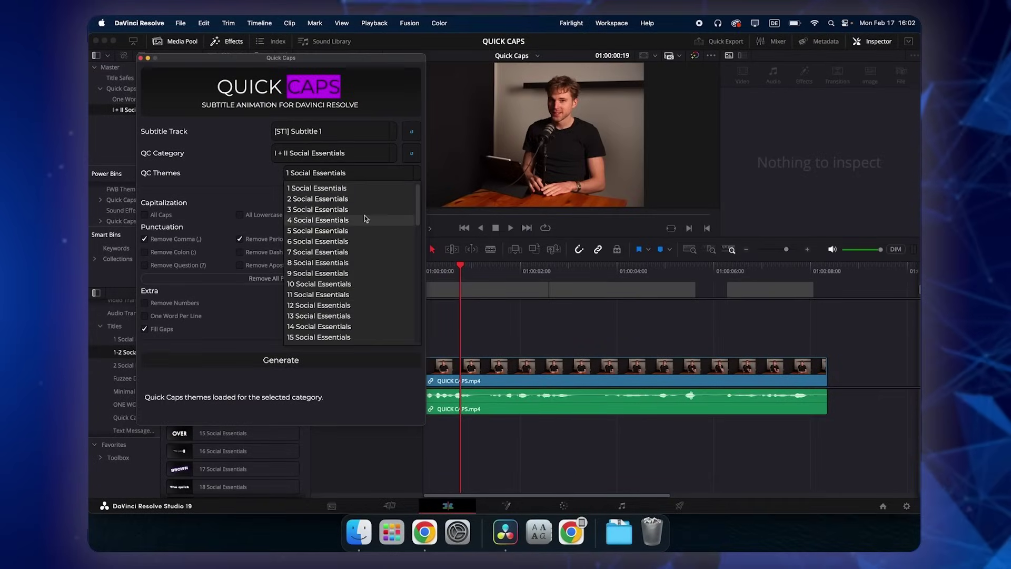
pyautogui.scroll(-5, 366, 219)
pyautogui.scroll(-2, 366, 219)
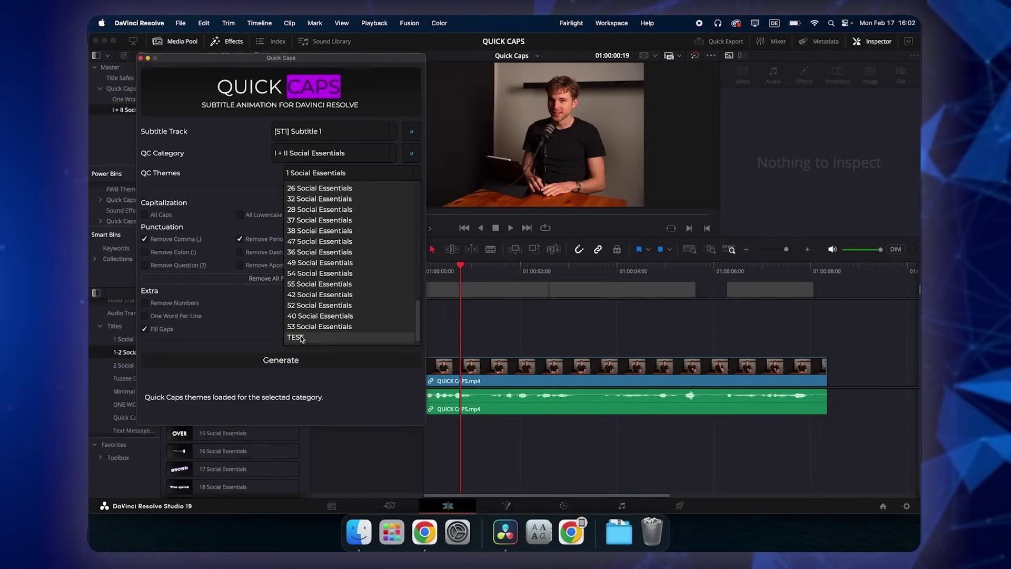
pyautogui.click(302, 338)
pyautogui.click(295, 359)
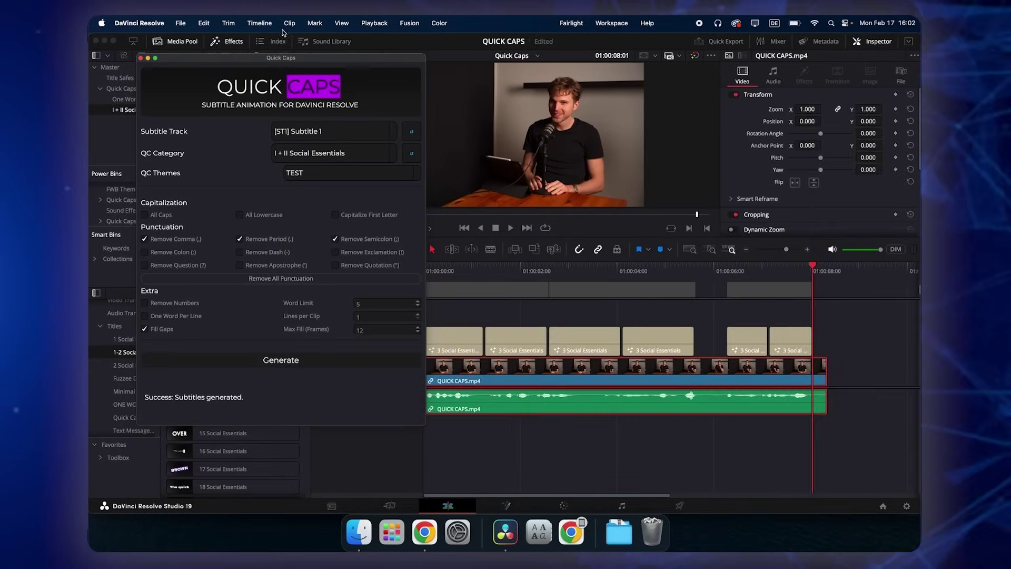
pyautogui.click(446, 272)
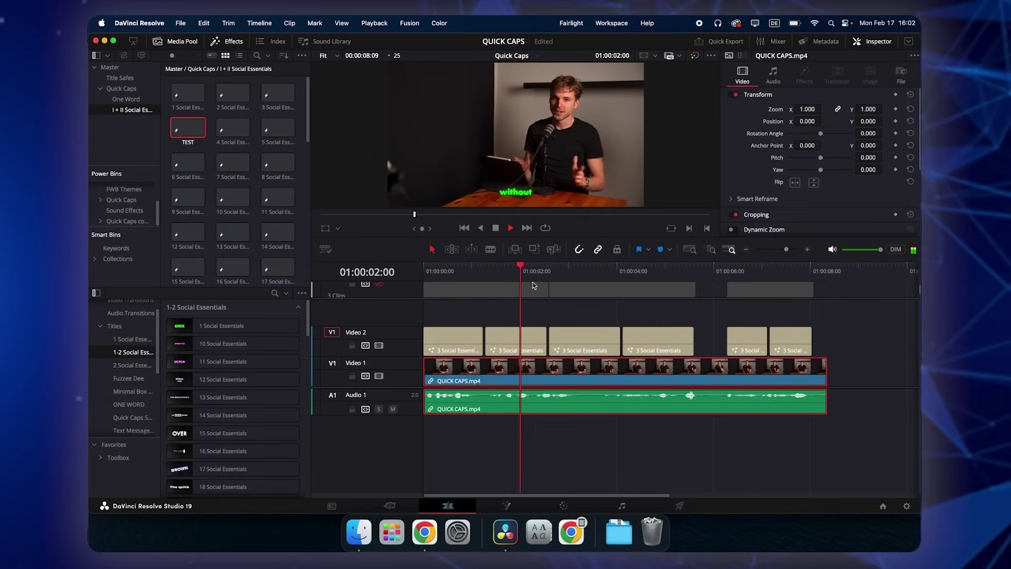
pyautogui.press('space')
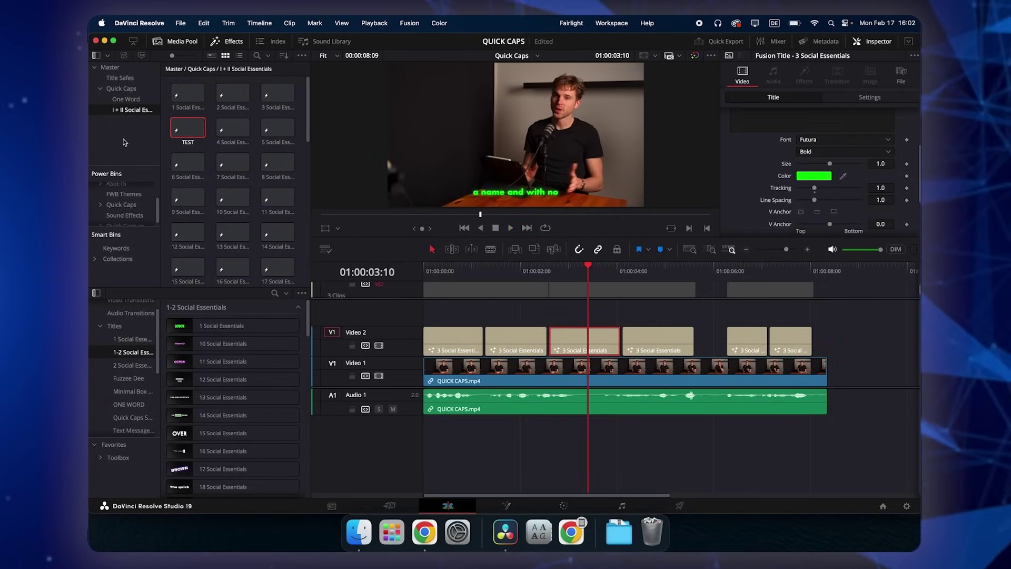
pyautogui.press('super+Tab')
pyautogui.press('super+Tab')
pyautogui.press('super+shift+Tab')
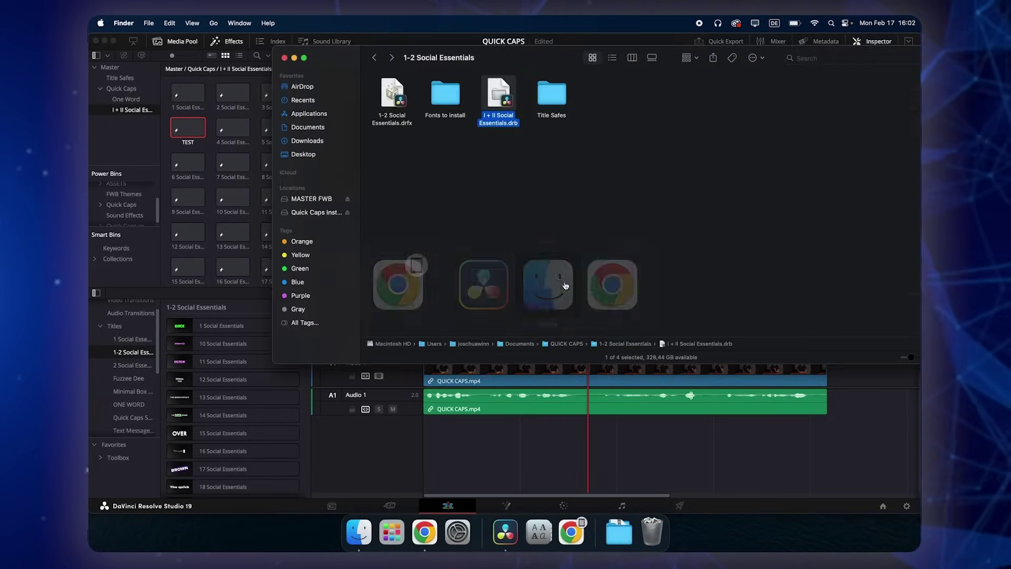
pyautogui.press('super+Tab')
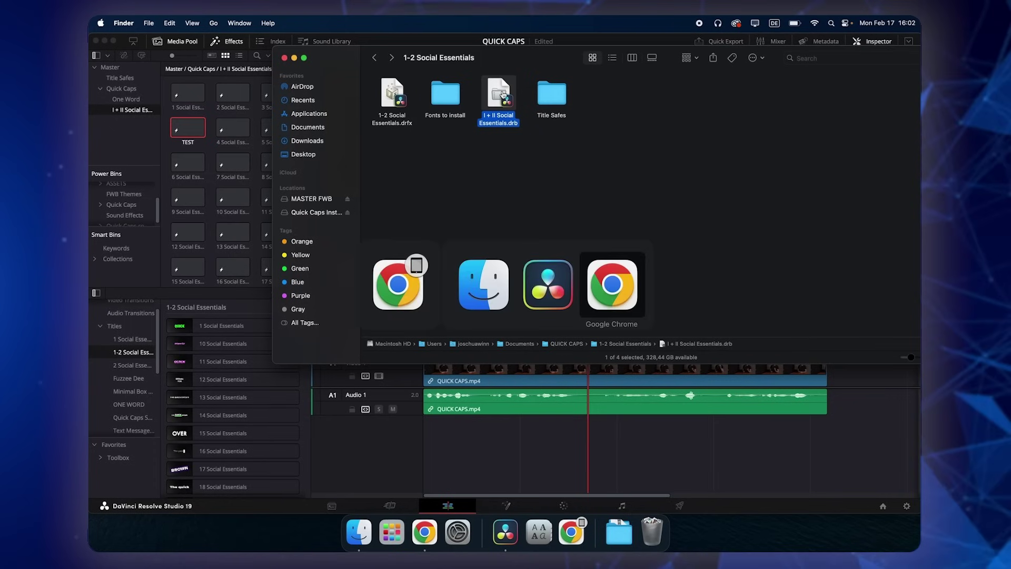
pyautogui.press('super+Tab')
pyautogui.press('super+Tab')
pyautogui.press('super+Tab')
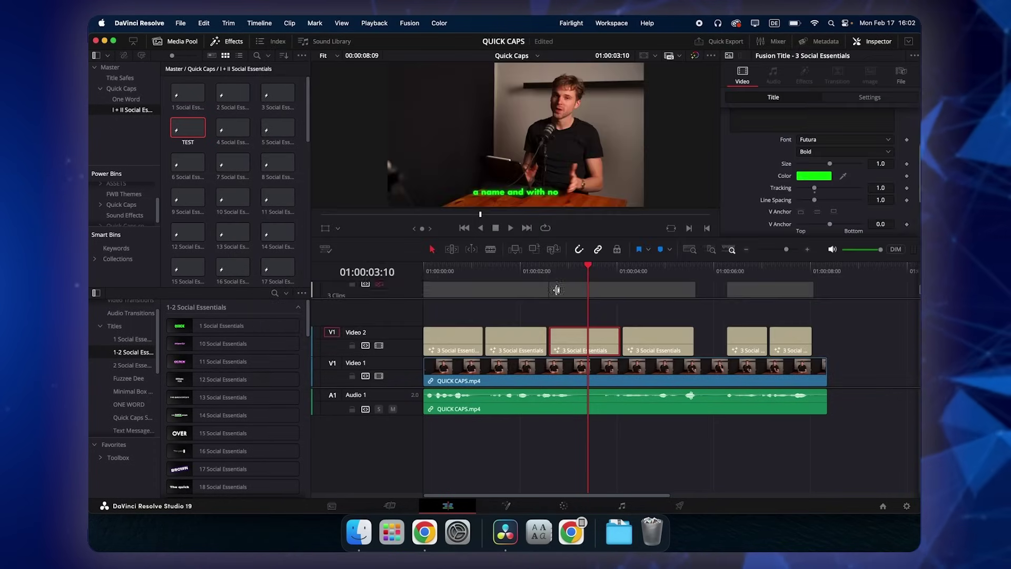
# - Export the Quick Caps bin as a .drb file over the existing one in 2 Social Essentials
pyautogui.click(122, 89)
pyautogui.rightClick(122, 89)
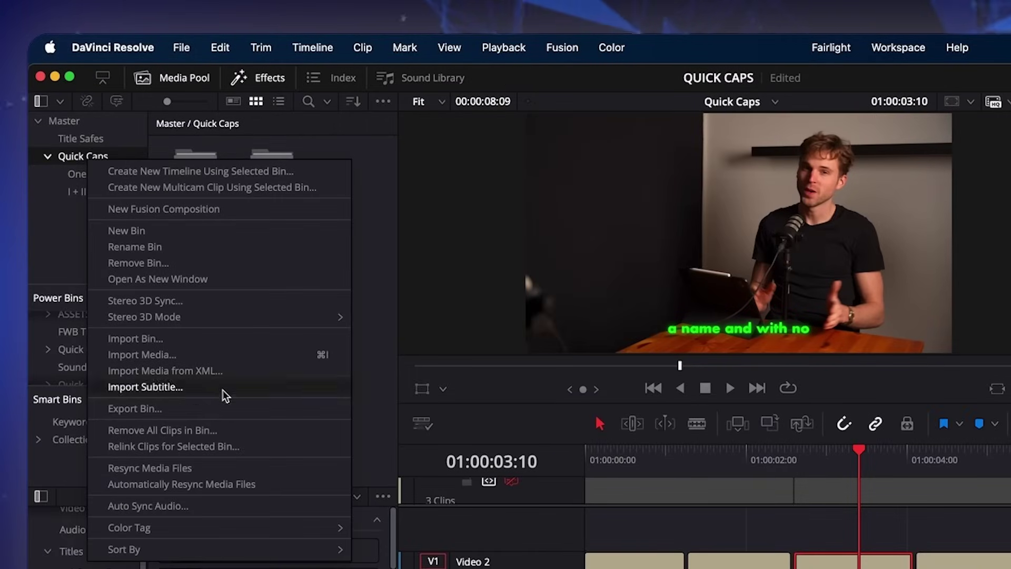
pyautogui.click(218, 408)
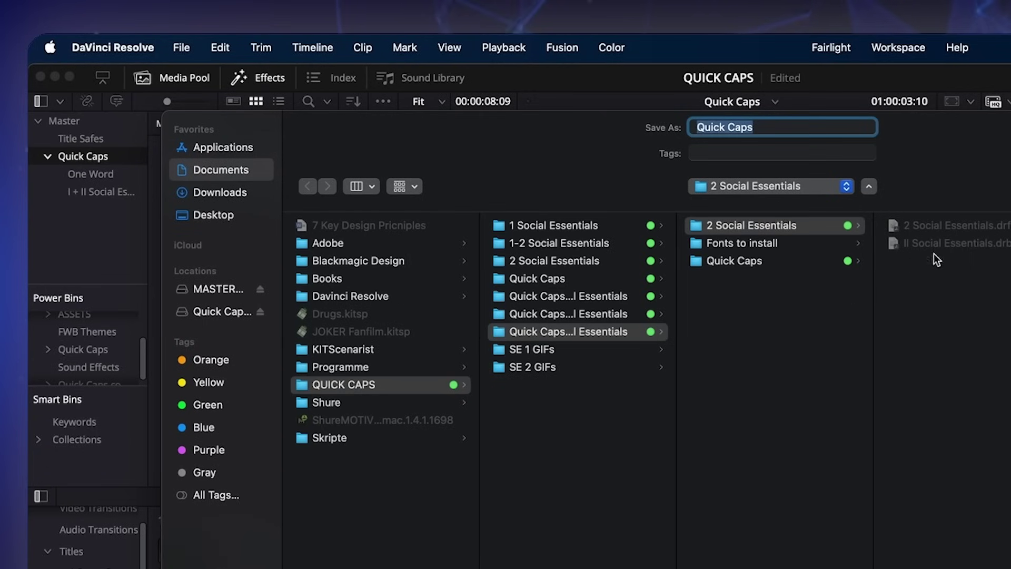
pyautogui.click(967, 243)
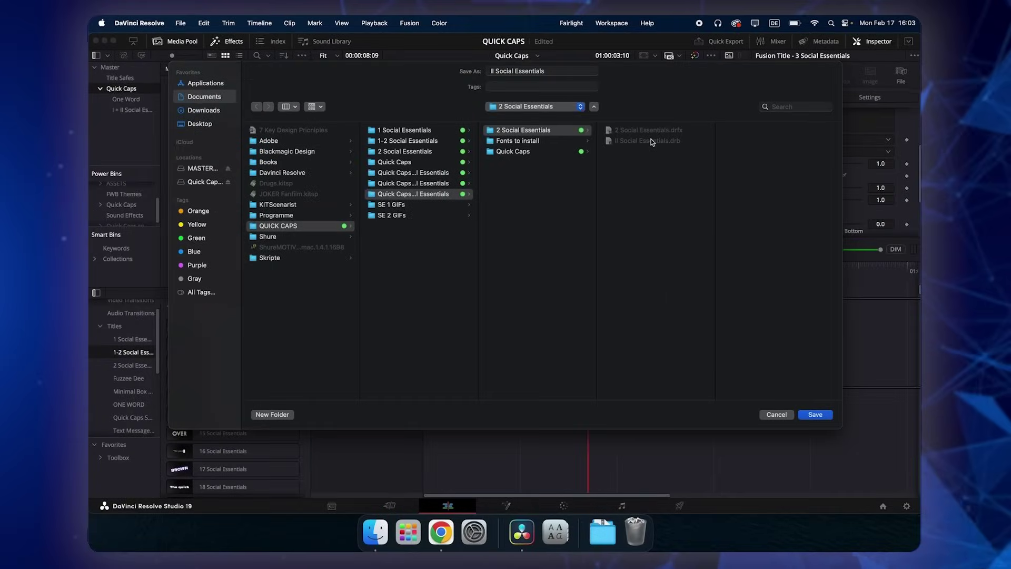
pyautogui.press('Return')
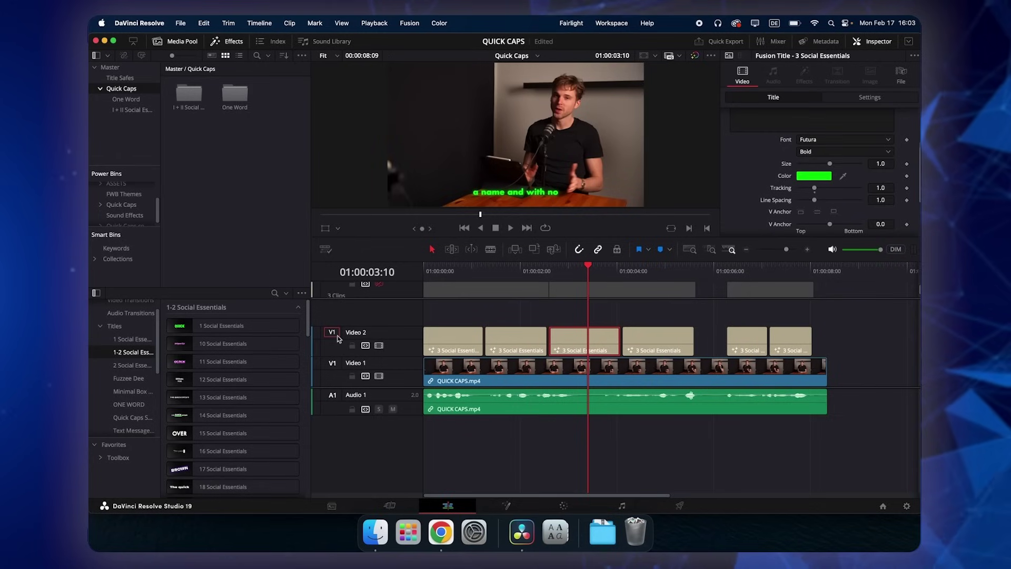
# - Delete the Quick Caps bins from the Power Bins Master, leaving SFX, ASSETS and FWB Themes
pyautogui.scroll(1, 127, 213)
pyautogui.click(117, 211)
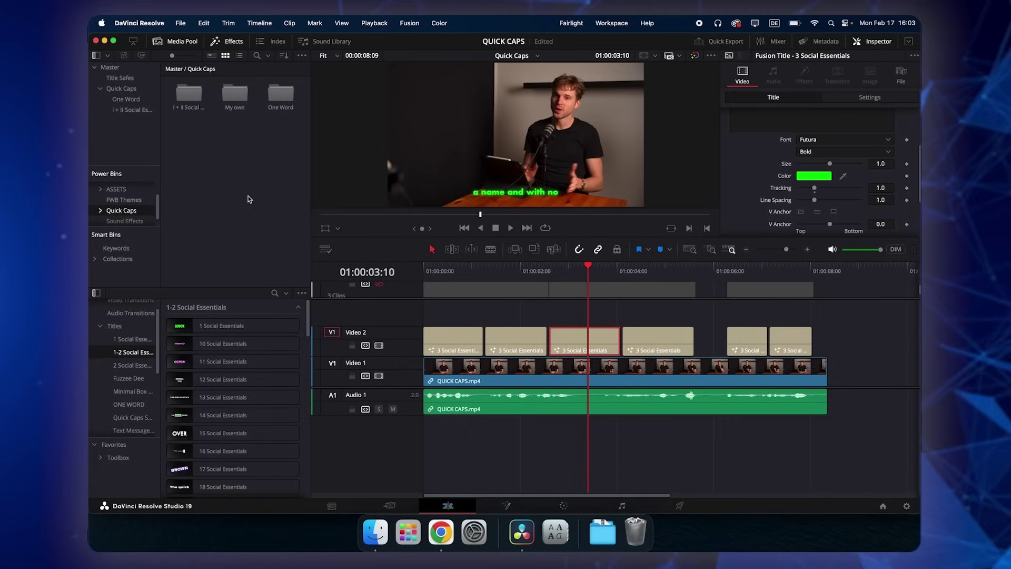
pyautogui.click(111, 207)
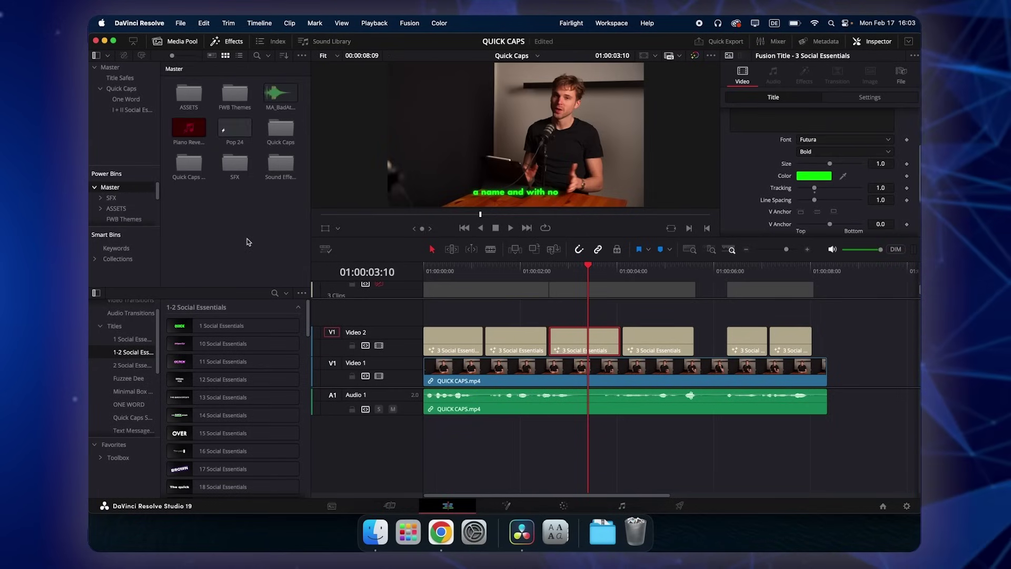
pyautogui.click(280, 138)
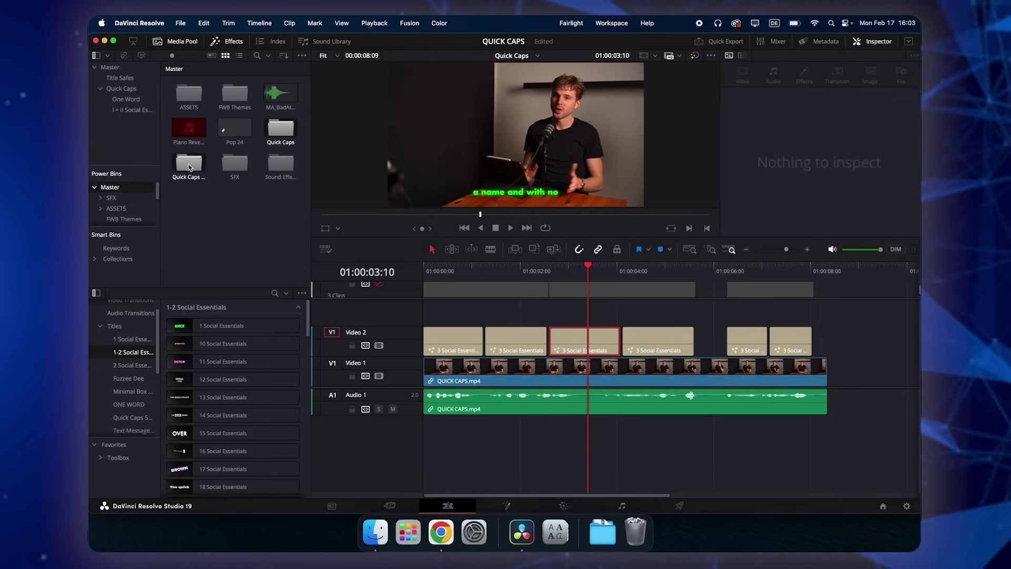
pyautogui.press('BackSpace')
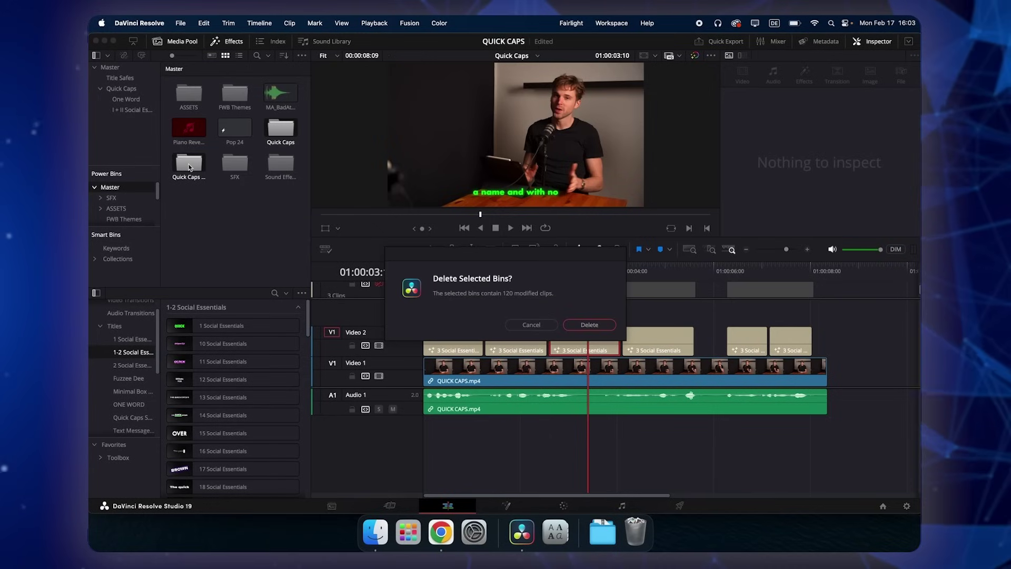
pyautogui.click(589, 325)
pyautogui.moveTo(130, 94); pyautogui.dragTo(126, 214)
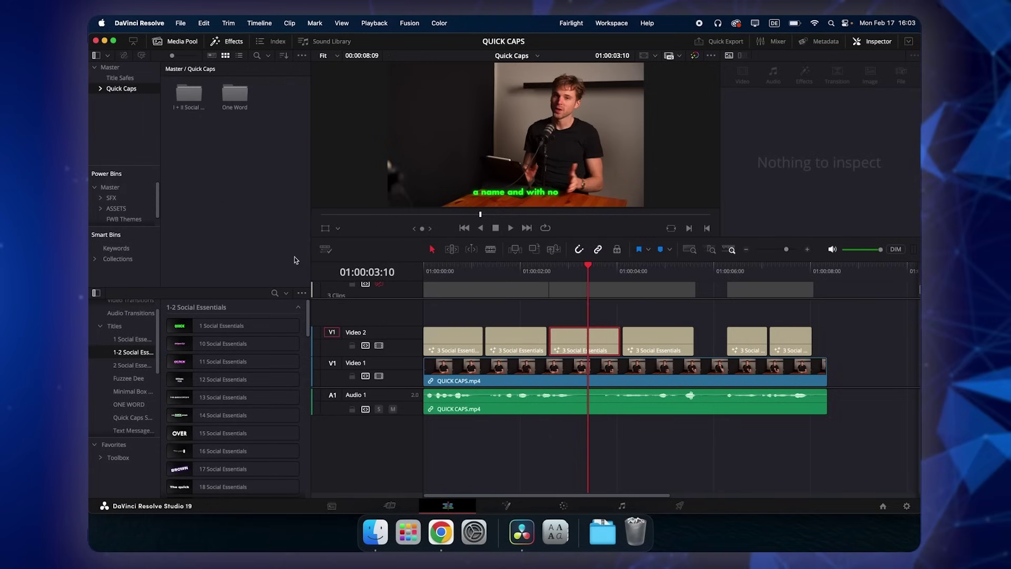
pyautogui.click(565, 347)
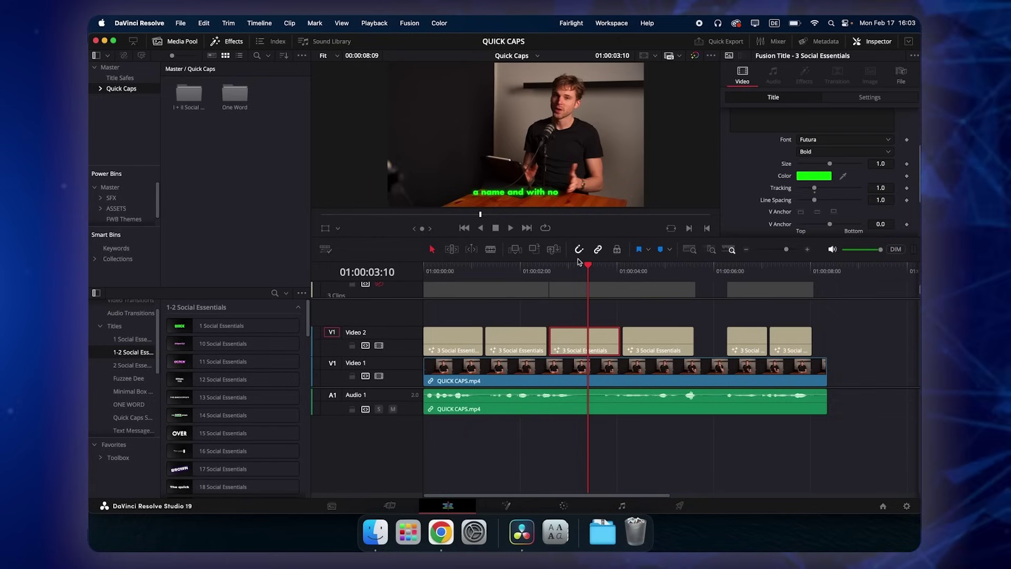
pyautogui.moveTo(578, 263); pyautogui.dragTo(569, 266)
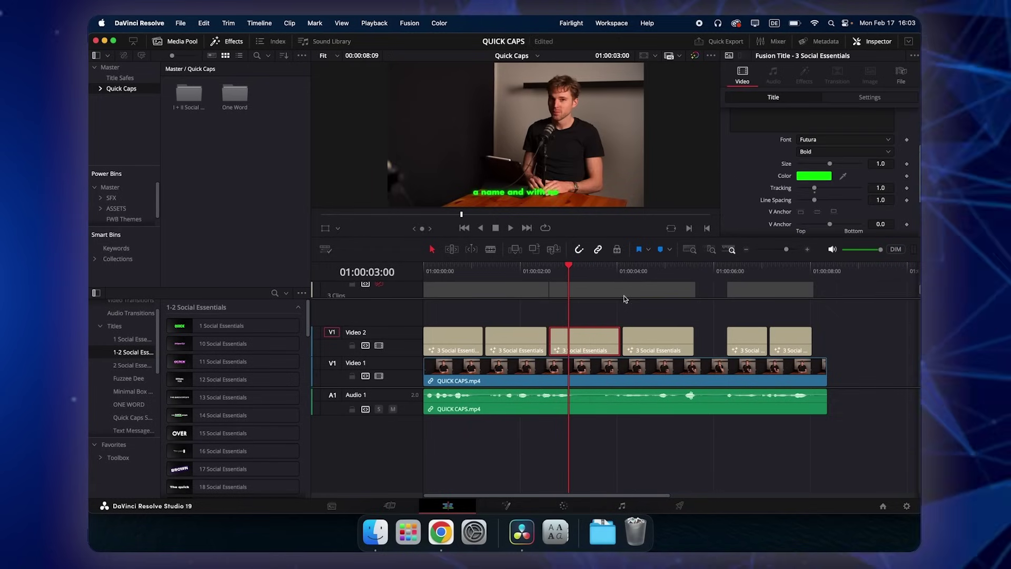